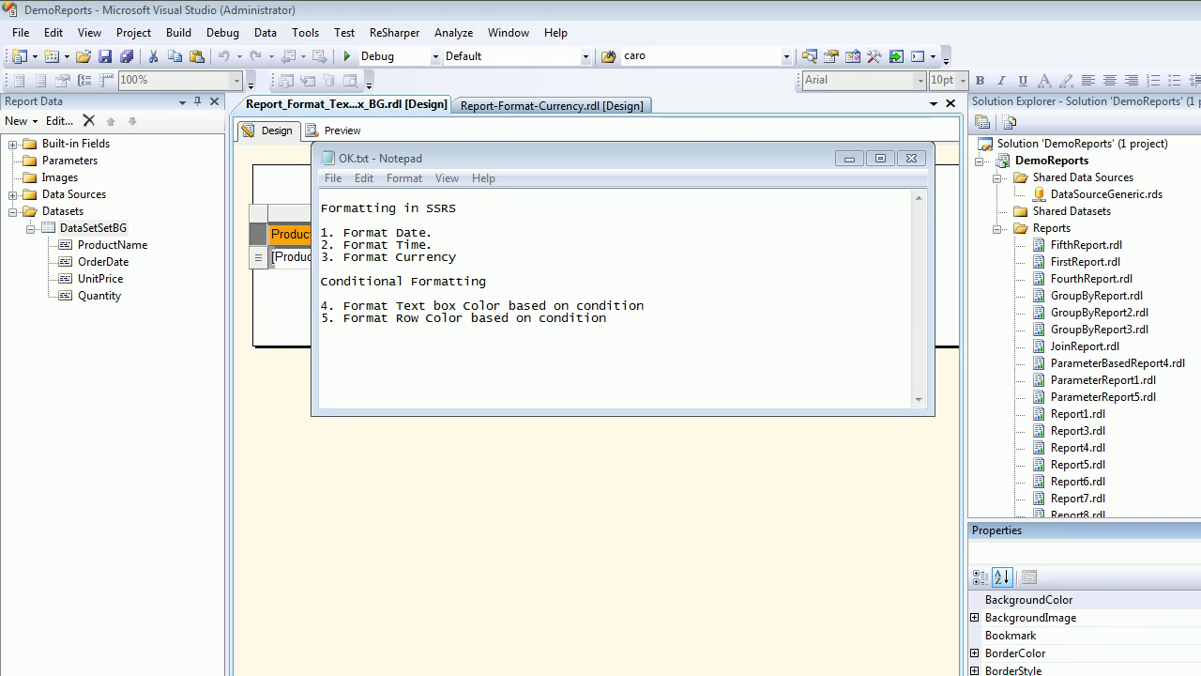
Step: Highlight the row color item in the notes and preview the existing text box background report
left_click(607, 319)
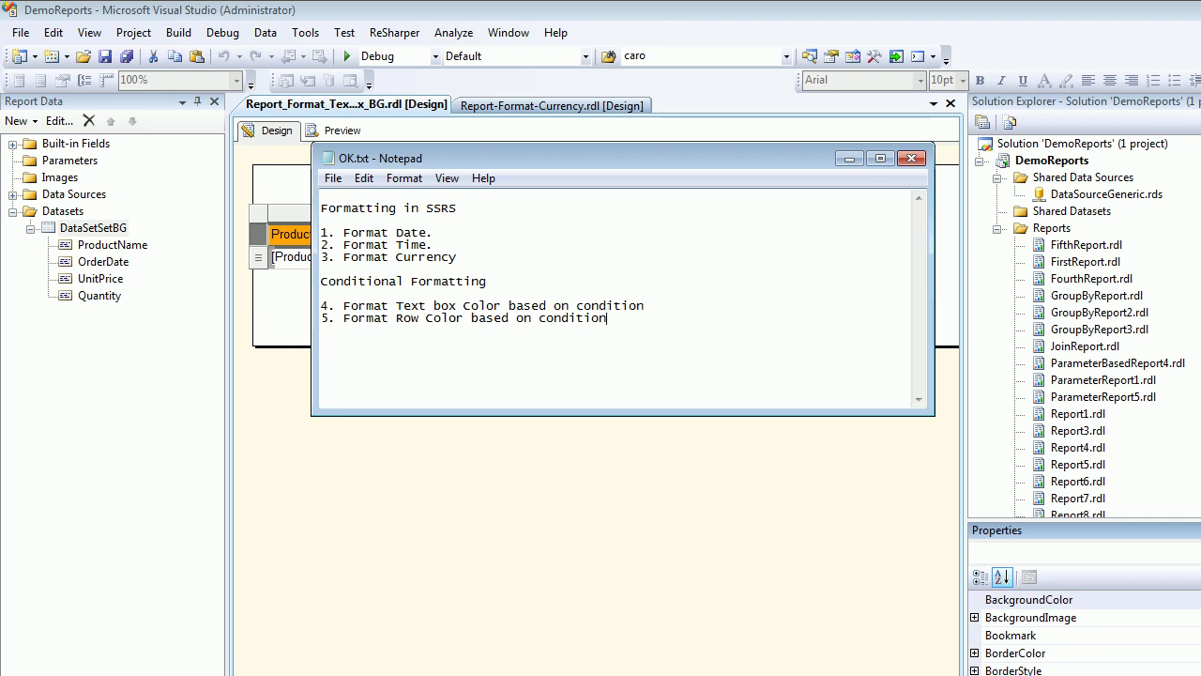
key("shift+Home")
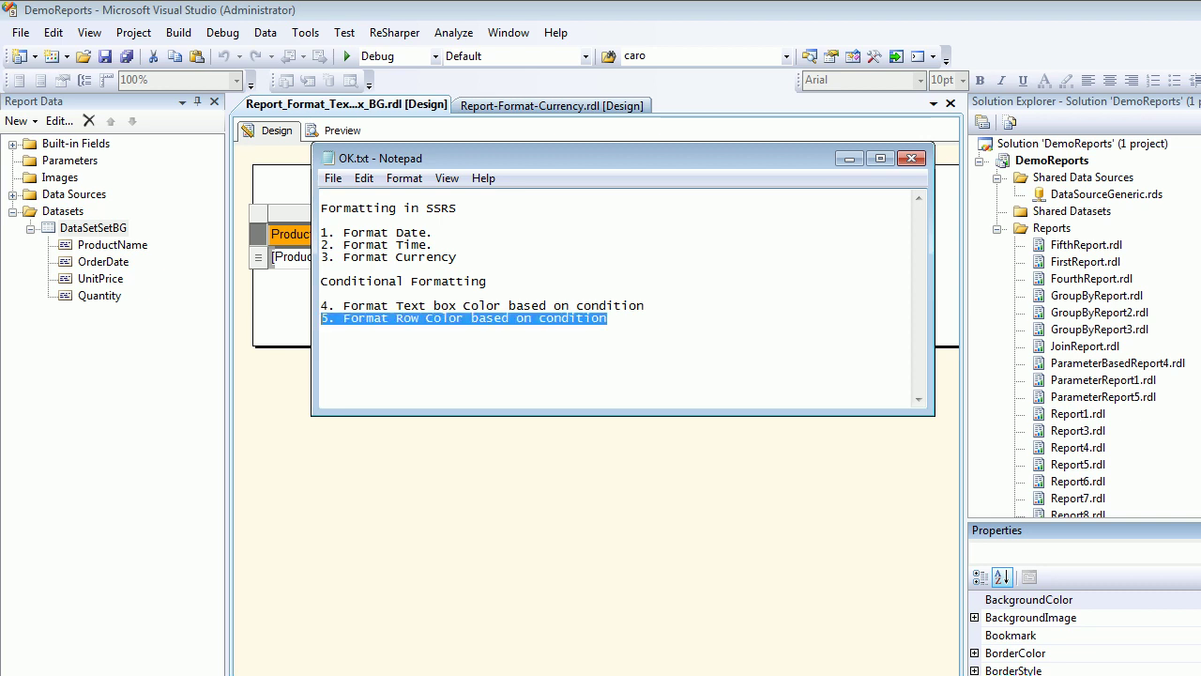
left_click(335, 130)
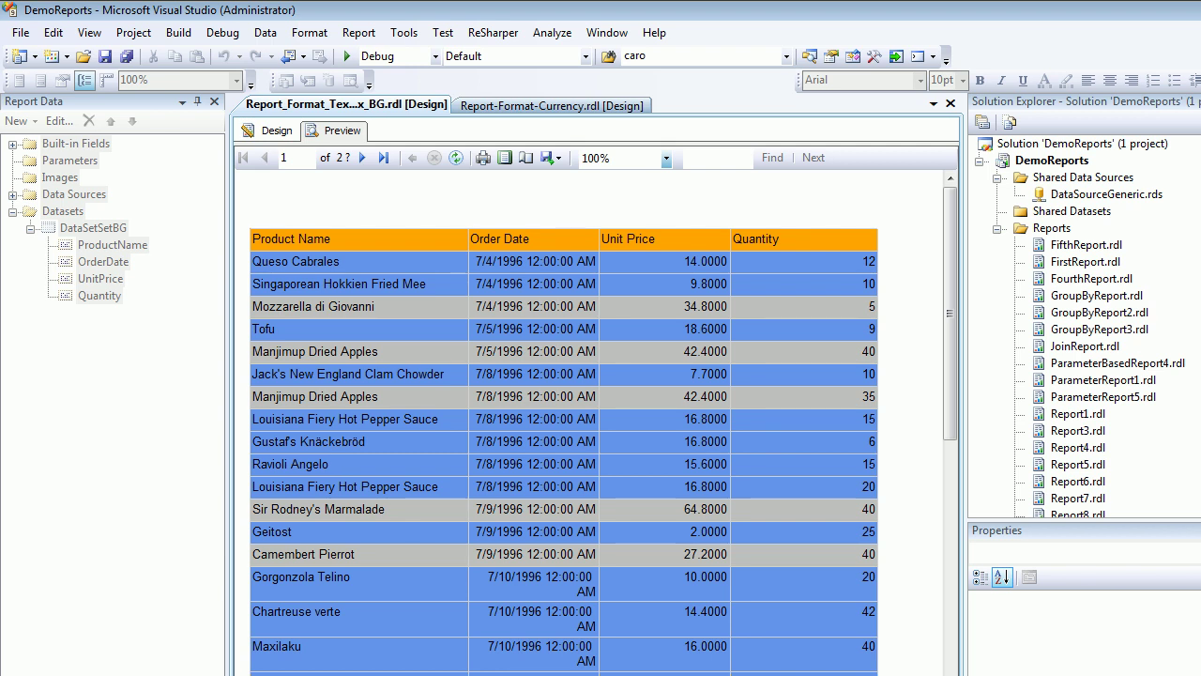
left_click(272, 131)
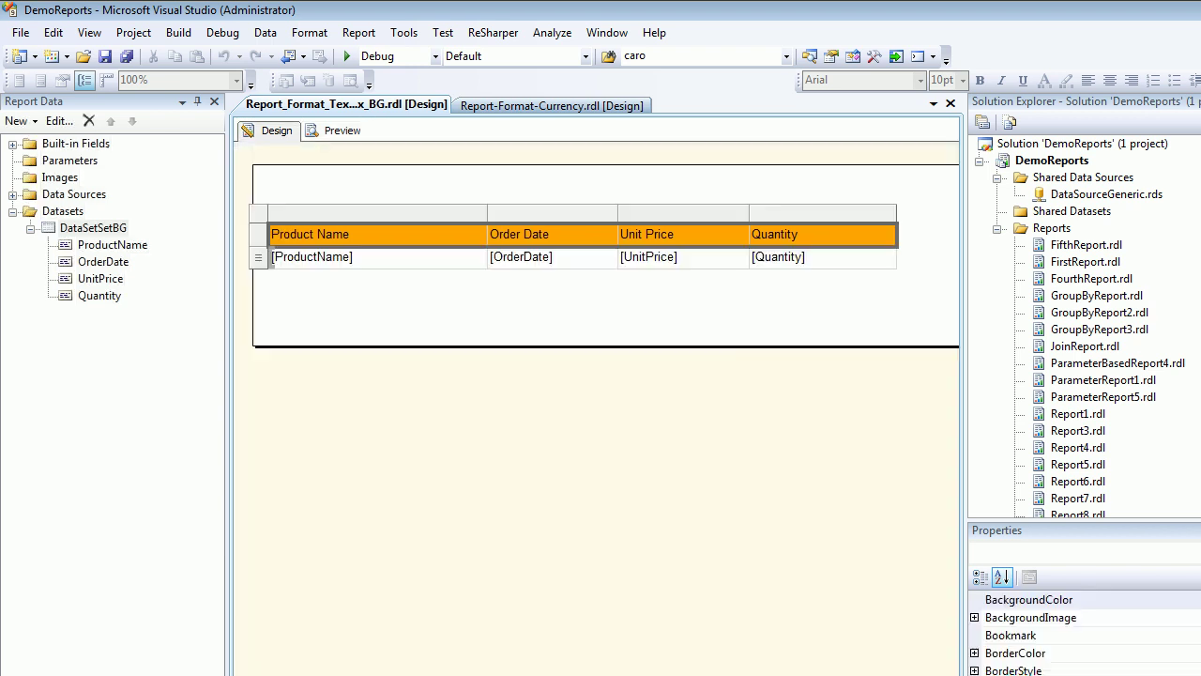
Step: Add a new empty report named Report-Row_BG.rdl to the project's Reports folder
right_click(1040, 228)
mouse_move(1090, 262)
left_click(1195, 265)
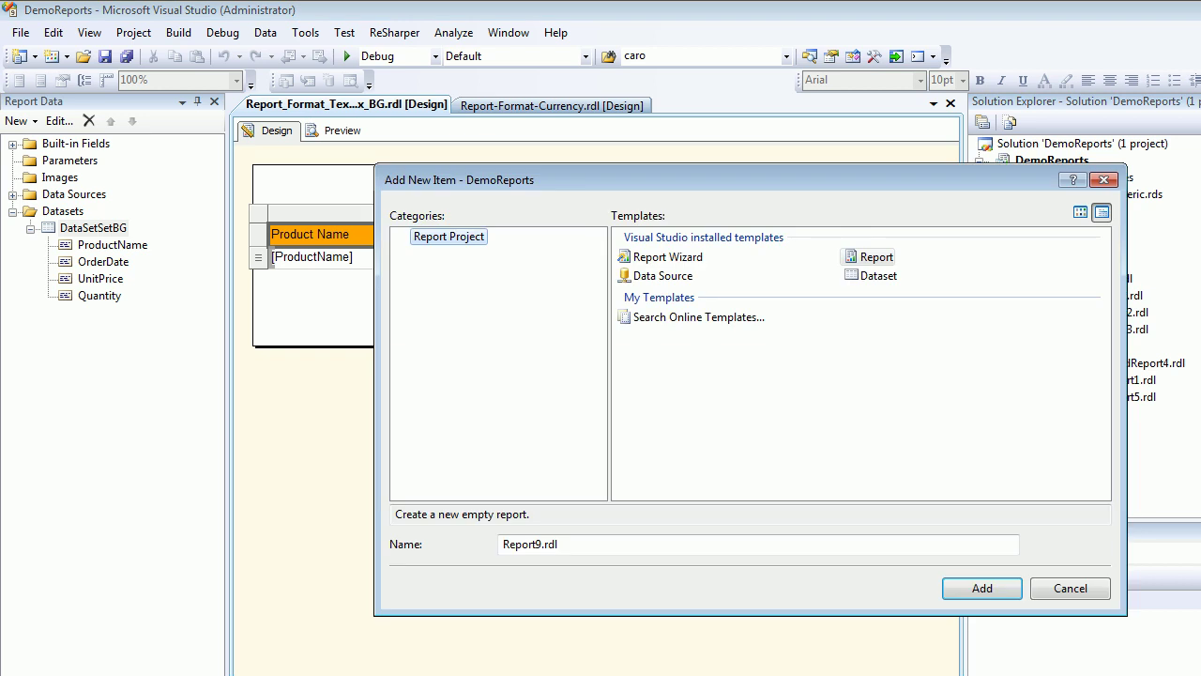
left_click(541, 544)
key("BackSpace")
type("-")
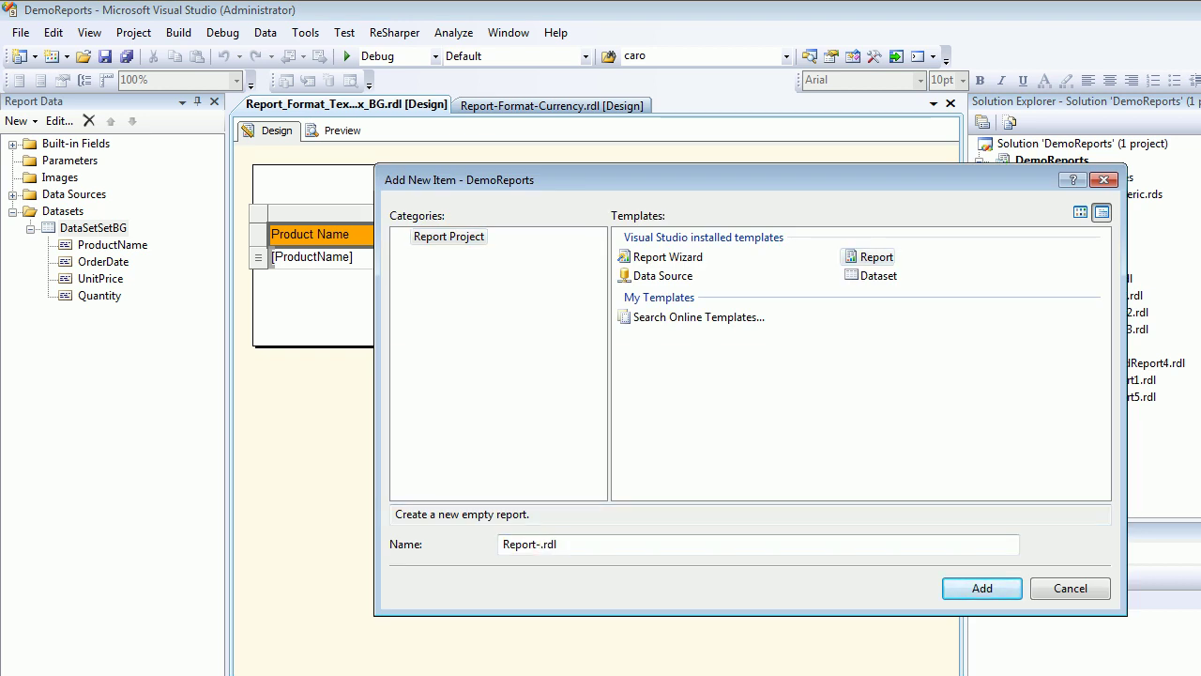
type("Row_BG")
key("Return")
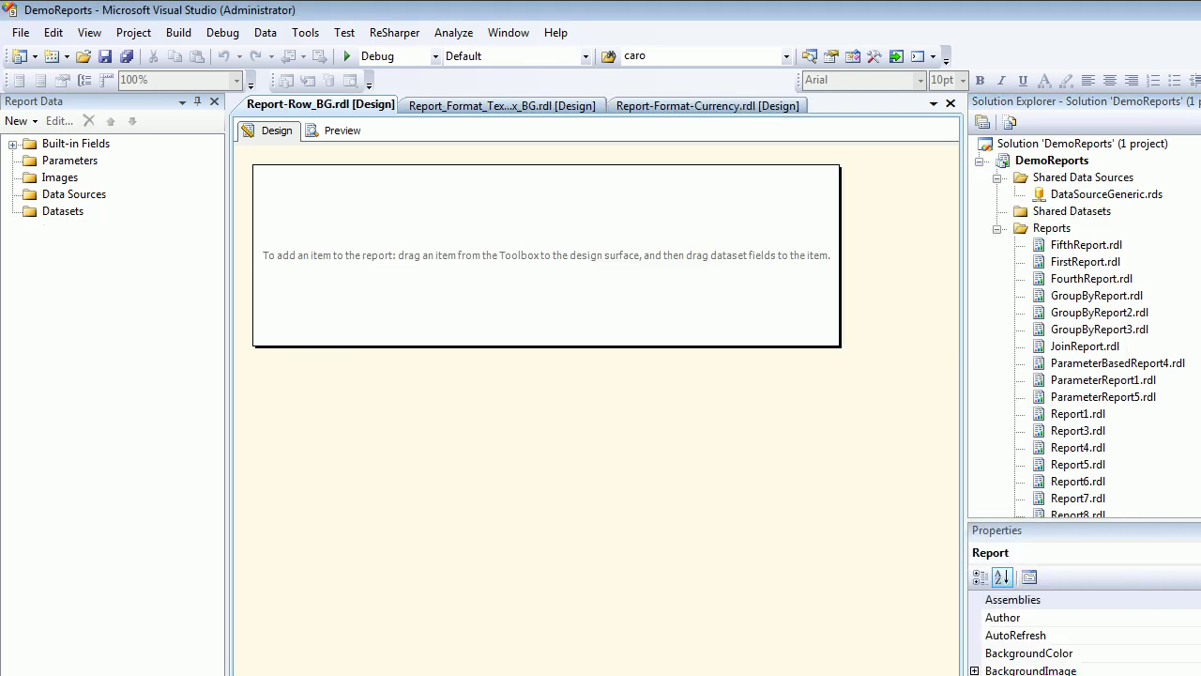
Step: Start a dataset named DataSet_Row_BG that is embedded in the report
right_click(62, 210)
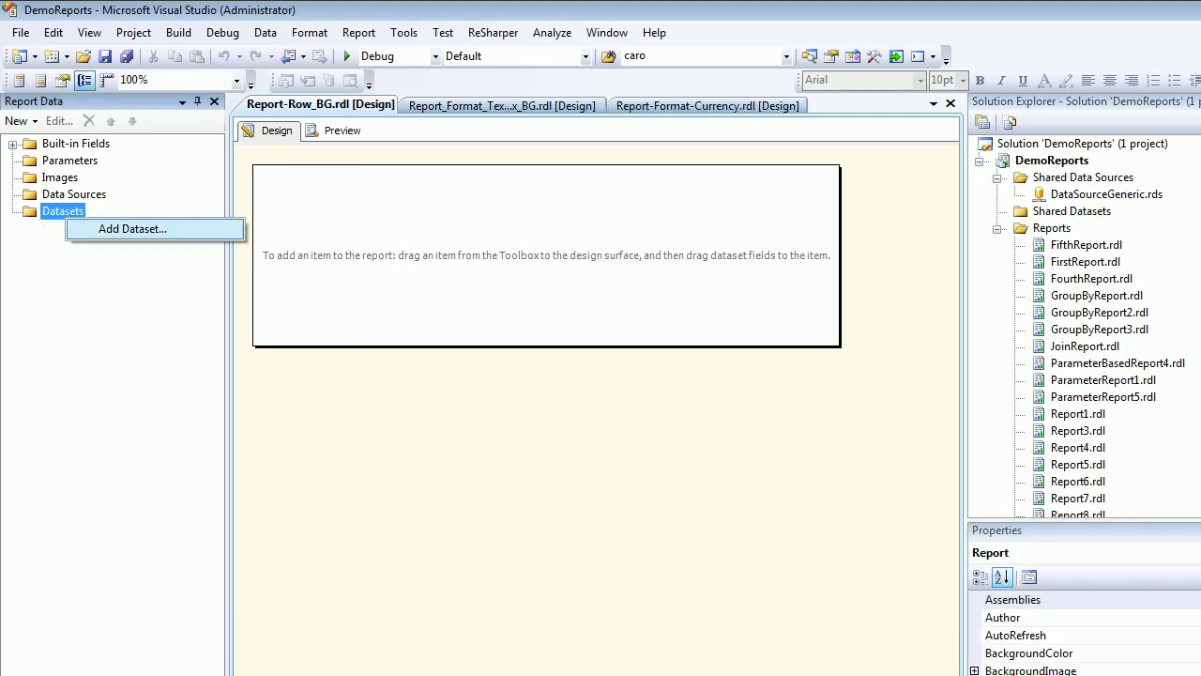
left_click(135, 228)
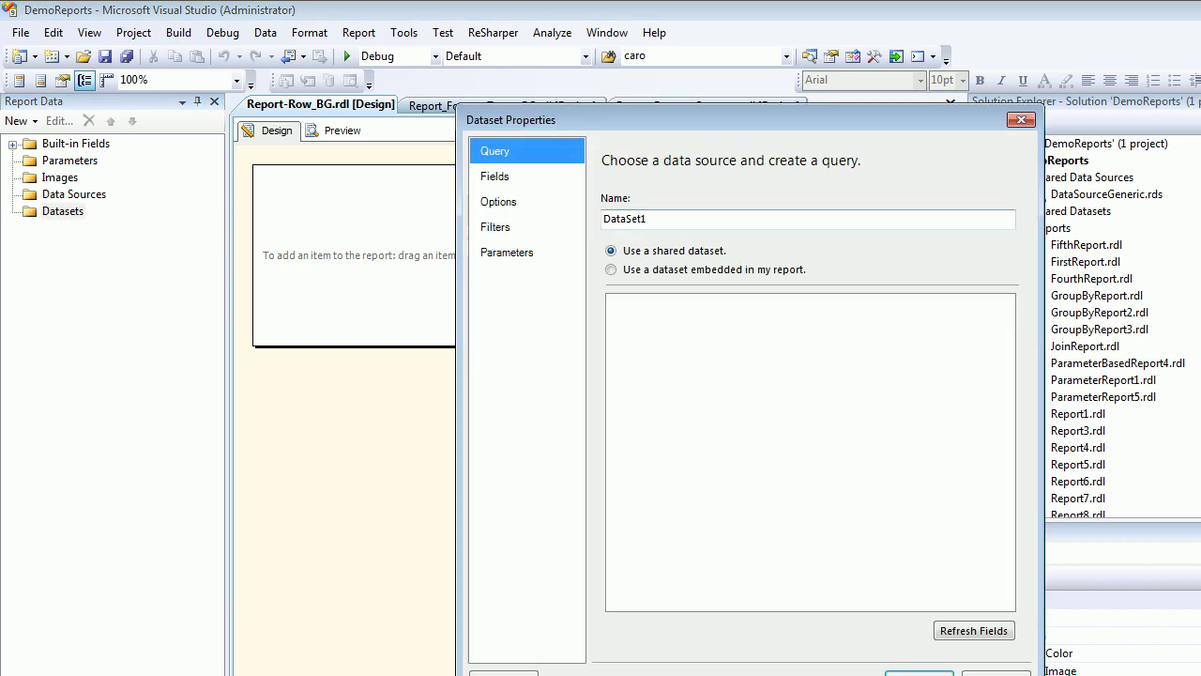
left_click(650, 219)
key("BackSpace")
type("_Row_BG")
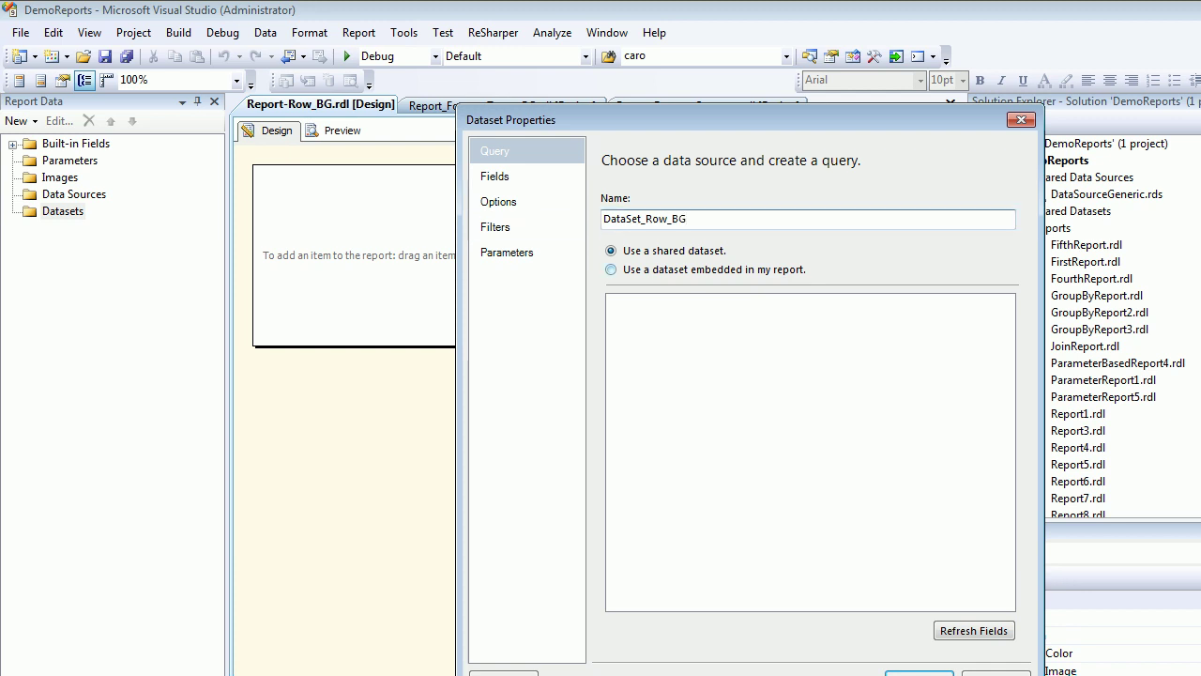
left_click(612, 269)
Step: Create a data source named DataSourceGen for the dataset, referencing the shared data source DataSourceGeneric
left_click_drag(657, 120, 350, 22)
left_click(586, 227)
left_click(289, 379)
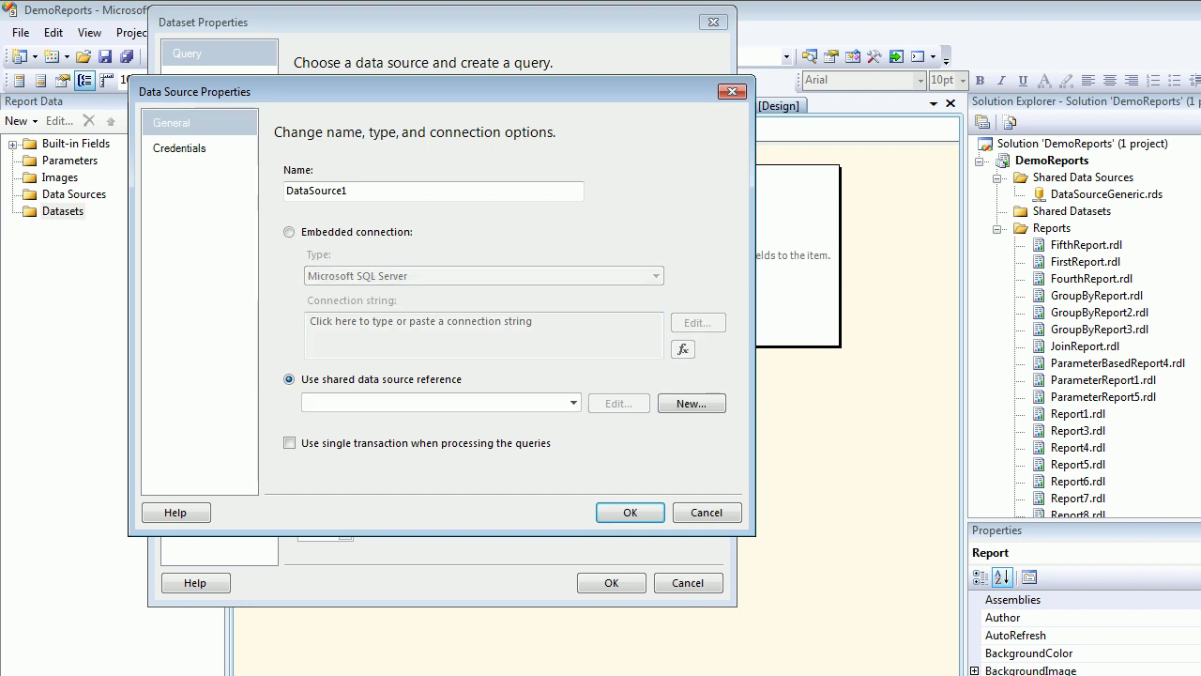
left_click(572, 402)
left_click(349, 420)
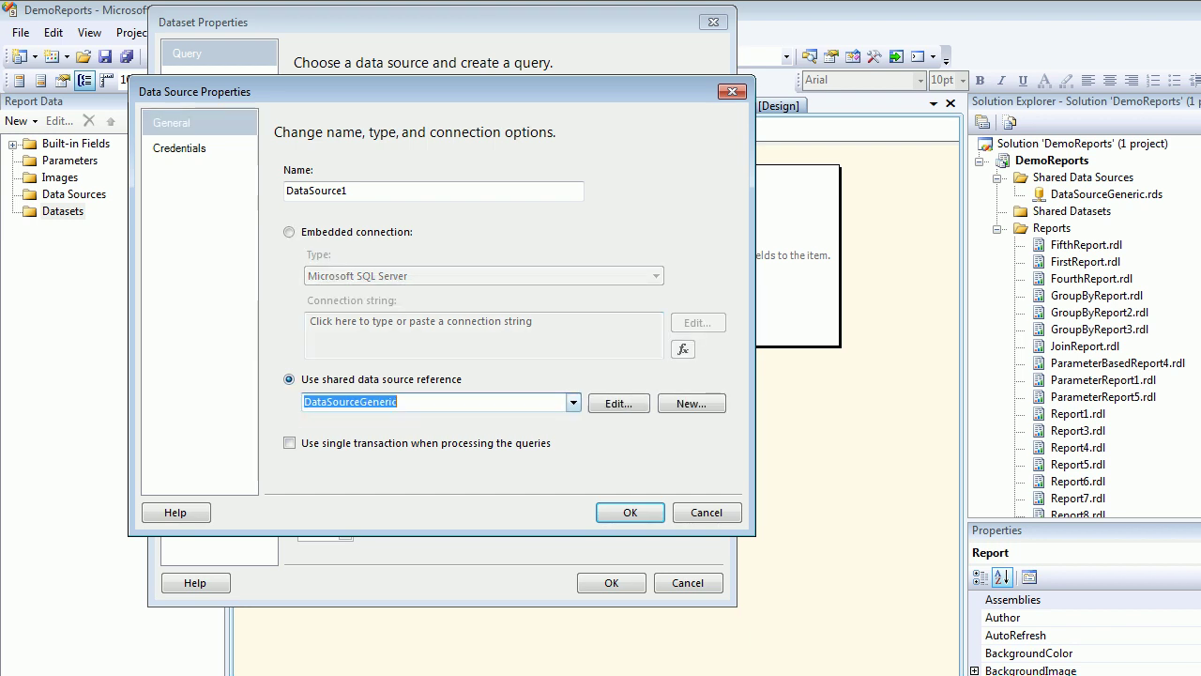
key("BackSpace")
type("Gen")
key("Return")
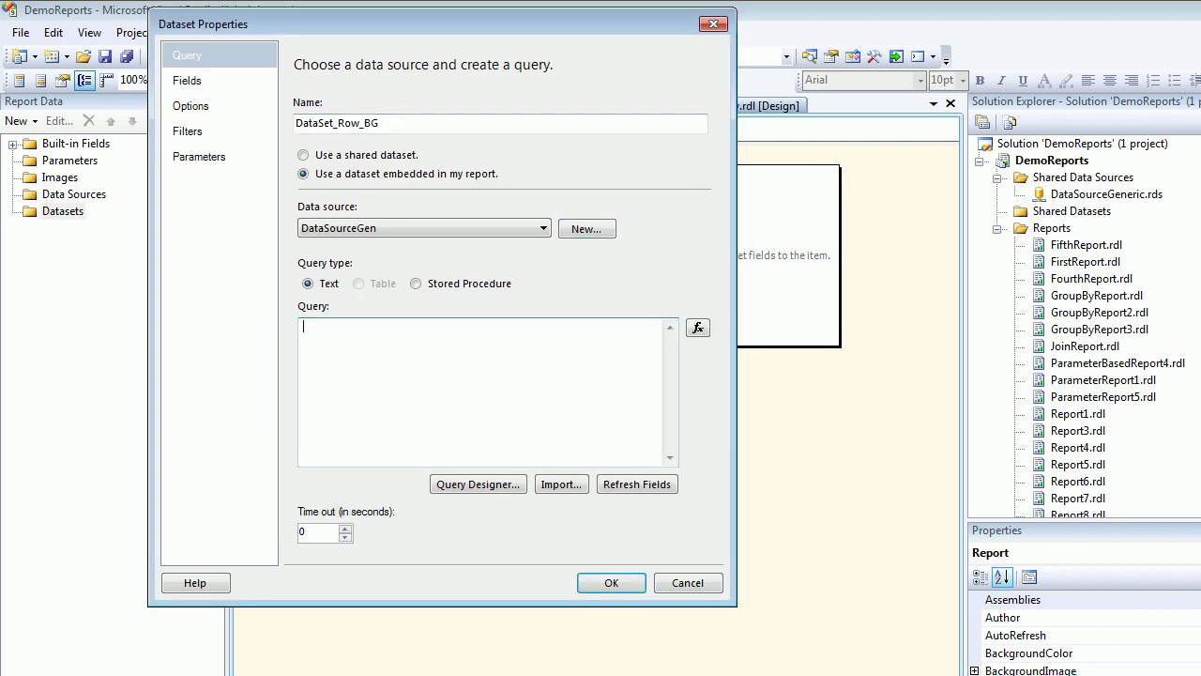
Step: In the query designer, add the Order Details, Orders, Products and Employees tables and output the ProductName column
left_click_drag(441, 25, 476, 100)
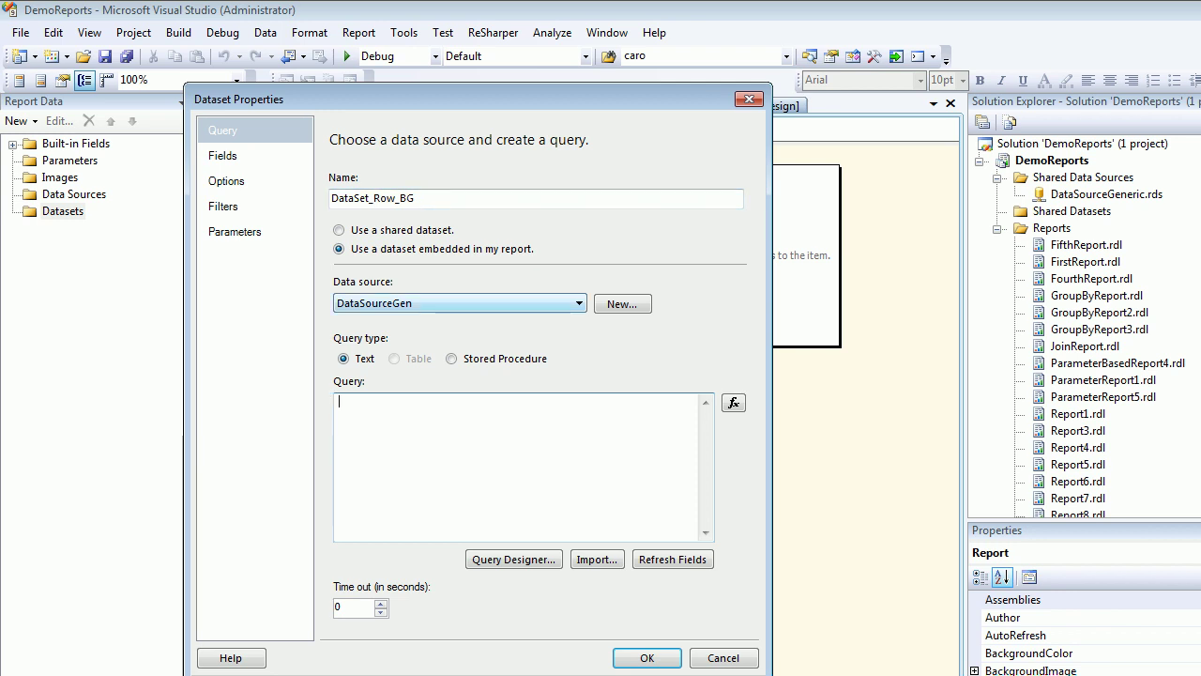
left_click(497, 445)
left_click(513, 559)
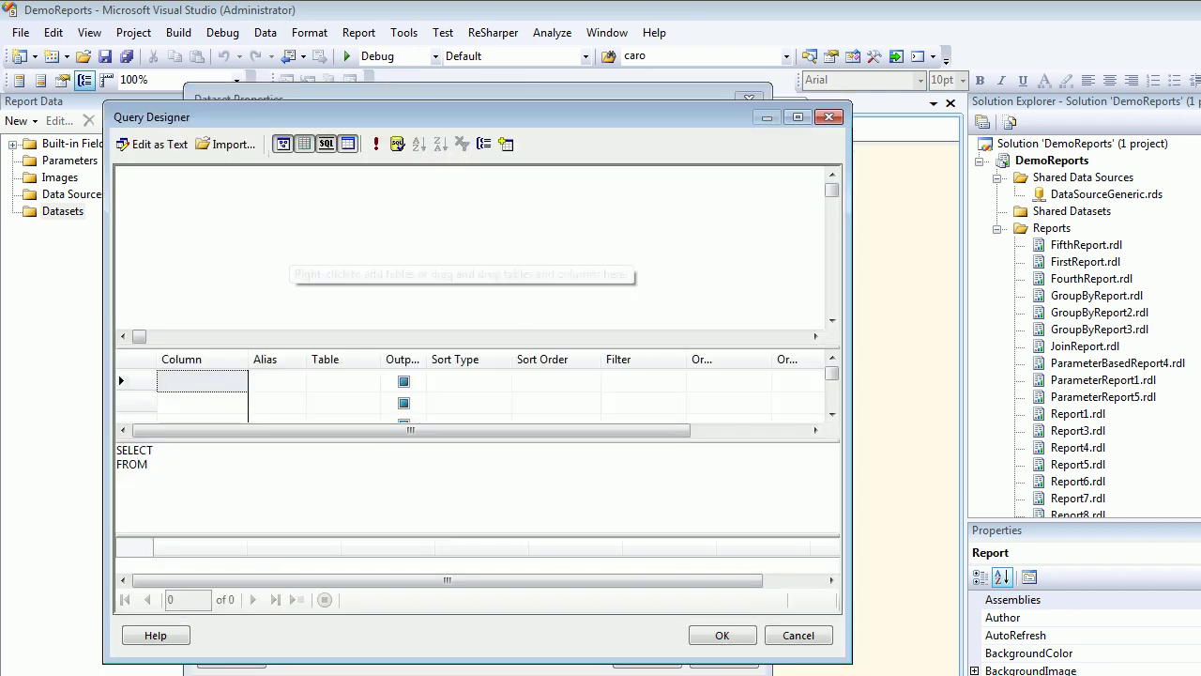
right_click(224, 227)
left_click(285, 335)
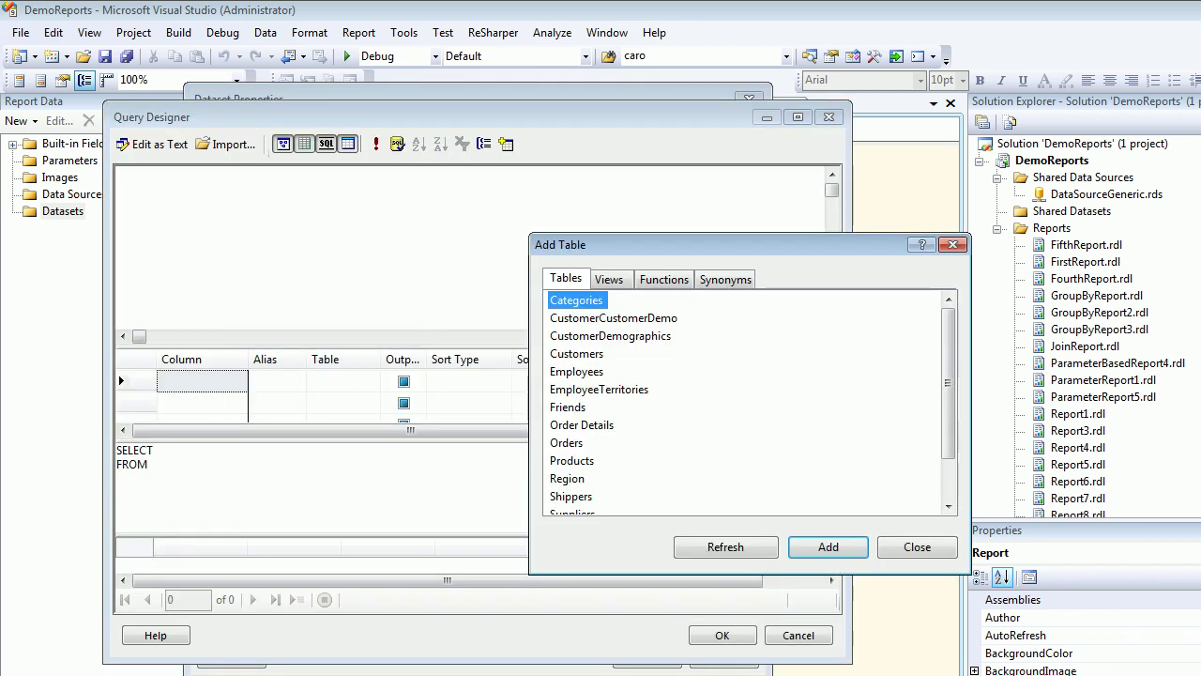
left_click(581, 425)
left_click(567, 443, "ctrl")
left_click(573, 461, "ctrl")
left_click(578, 371, "ctrl")
left_click(828, 547)
left_click(916, 547)
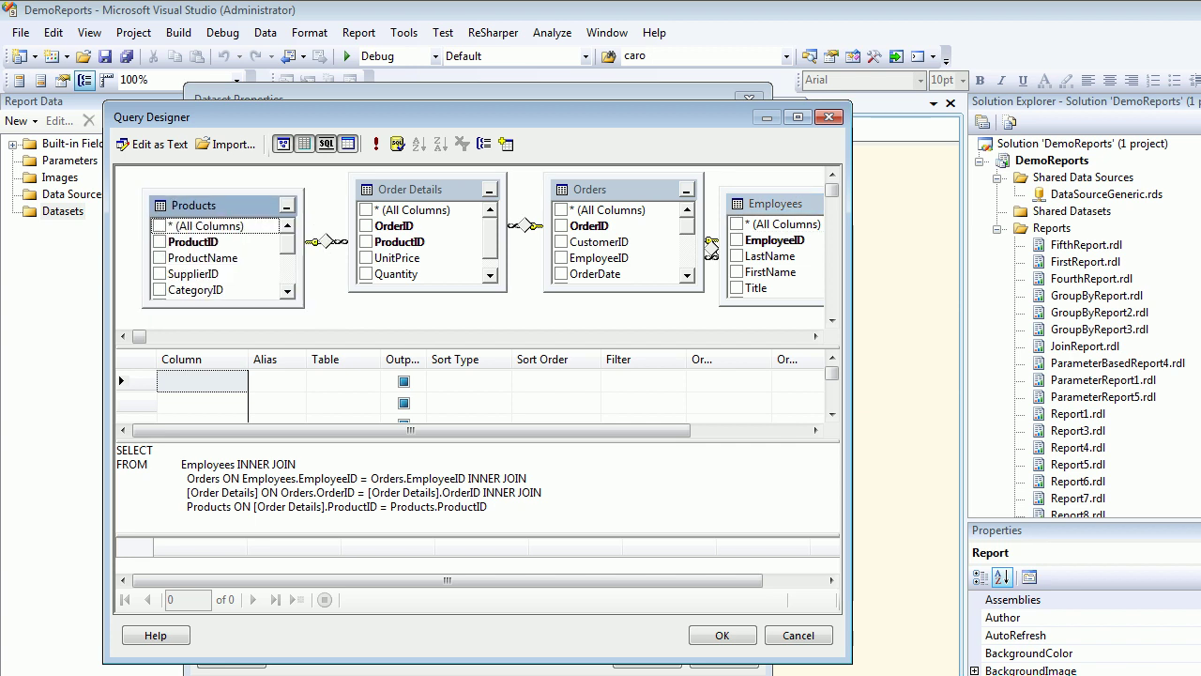
left_click(159, 258)
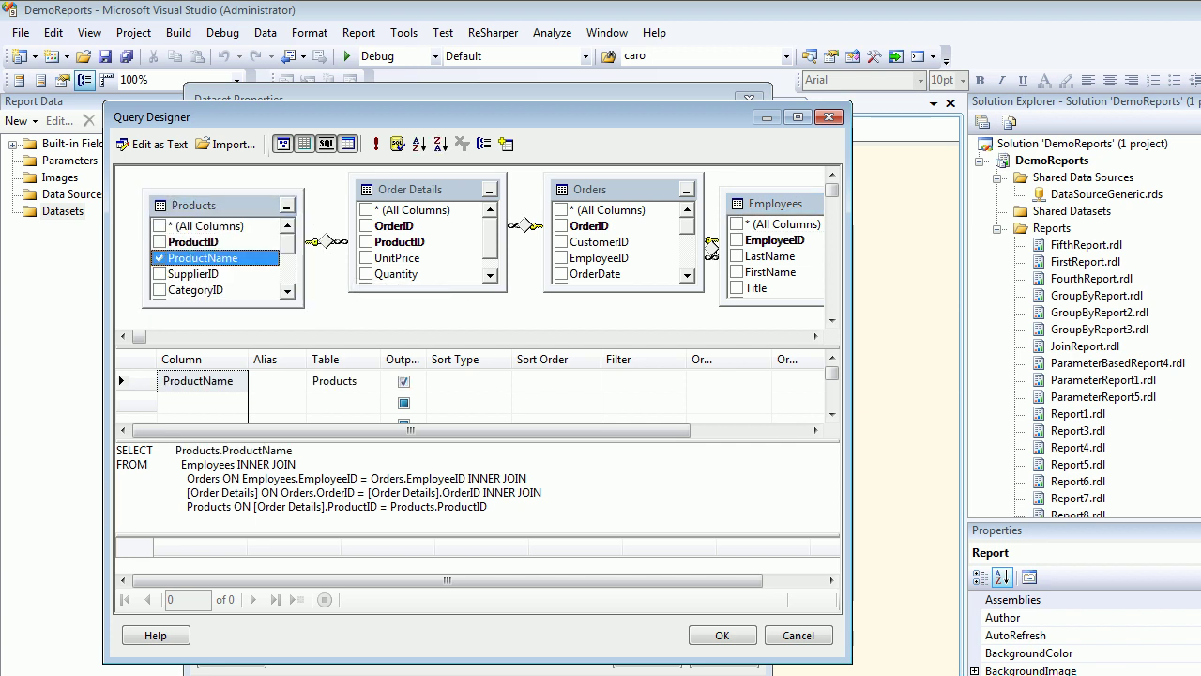
left_click(366, 258)
left_click(366, 273)
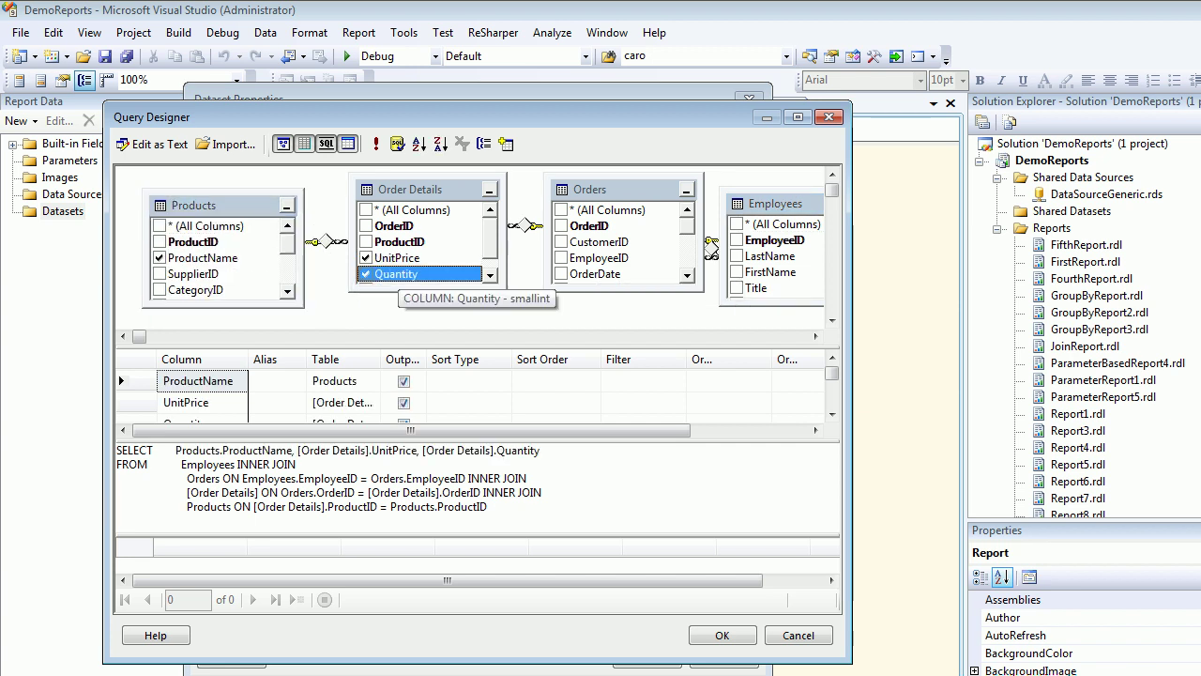
left_click(366, 258)
left_click(366, 273)
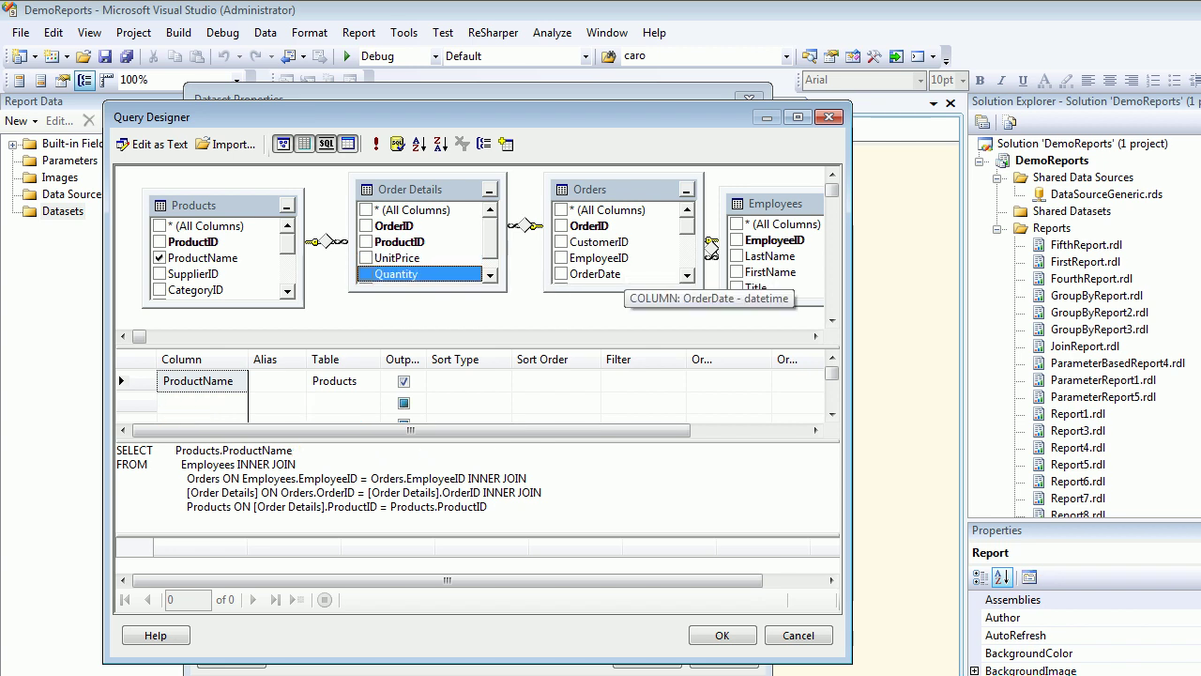
Step: Output OrderDate, UnitPrice and Quantity in that order, run the query, and accept the query and dataset
left_click(561, 273)
left_click(366, 257)
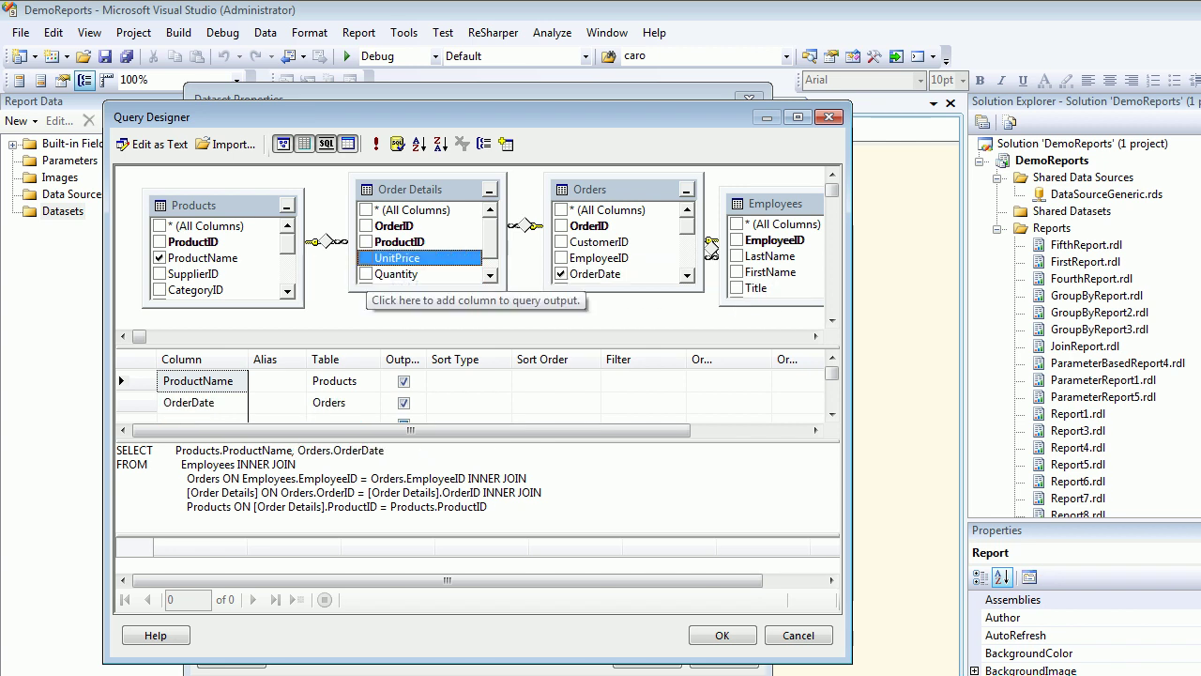
left_click(366, 273)
left_click(377, 144)
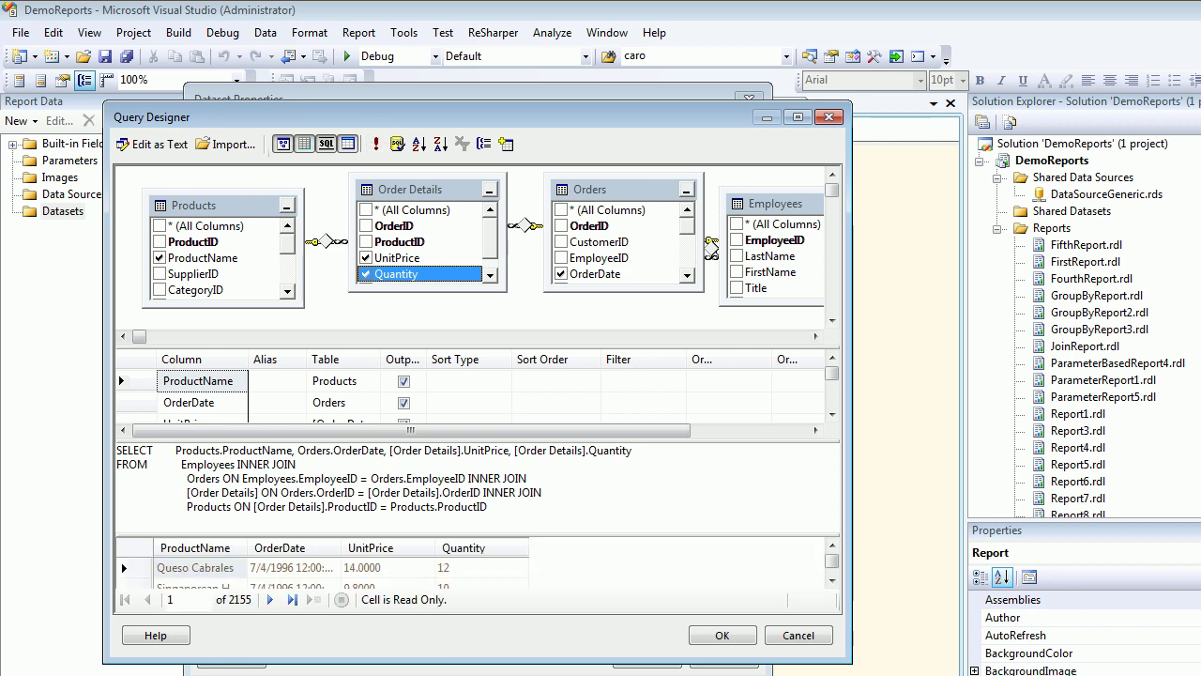
left_click(721, 635)
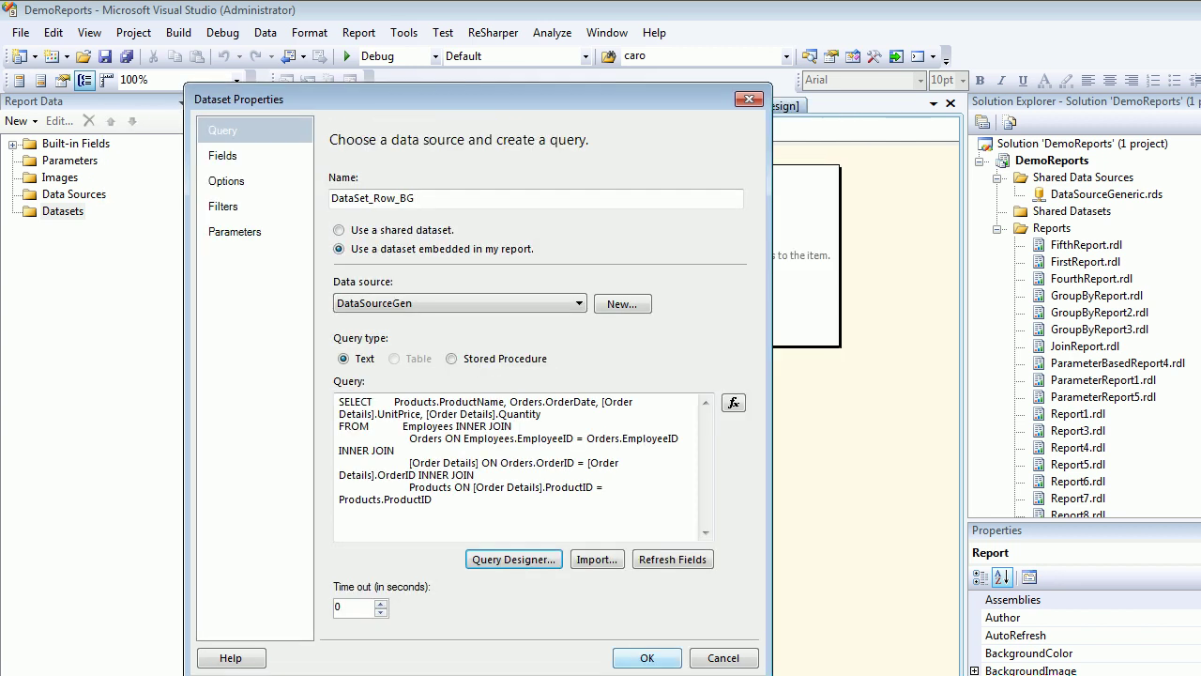
left_click(648, 658)
Step: Insert a table near the left edge of the report body
left_click(546, 256)
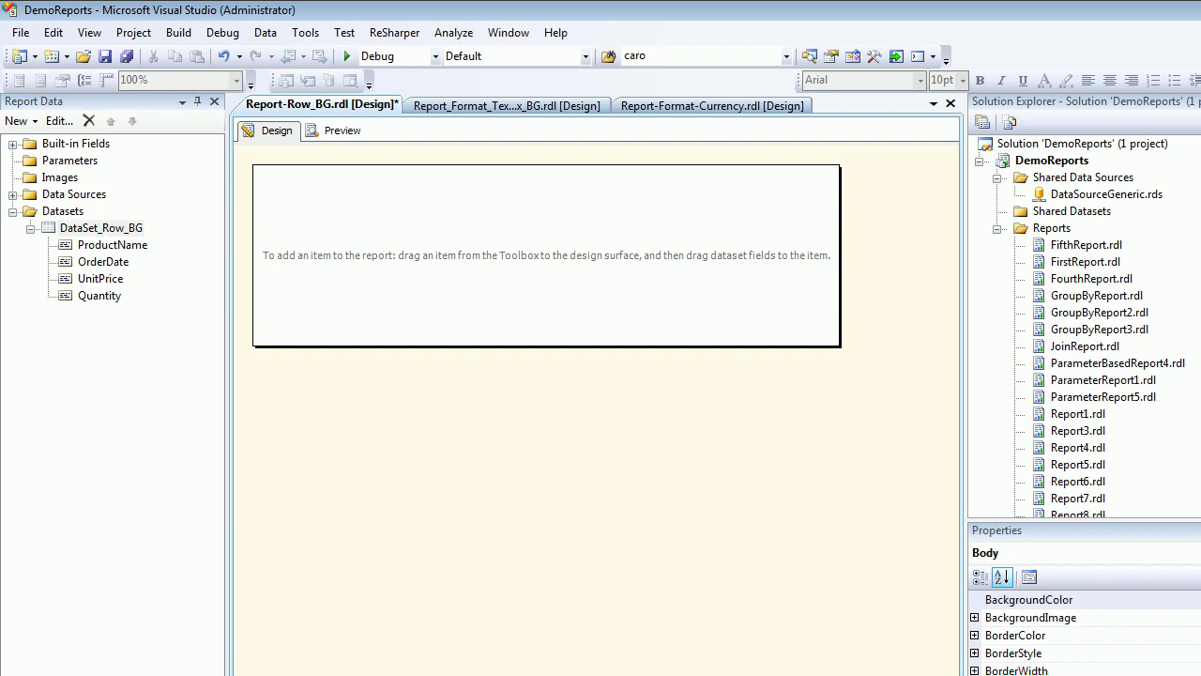
key("ctrl+alt+x")
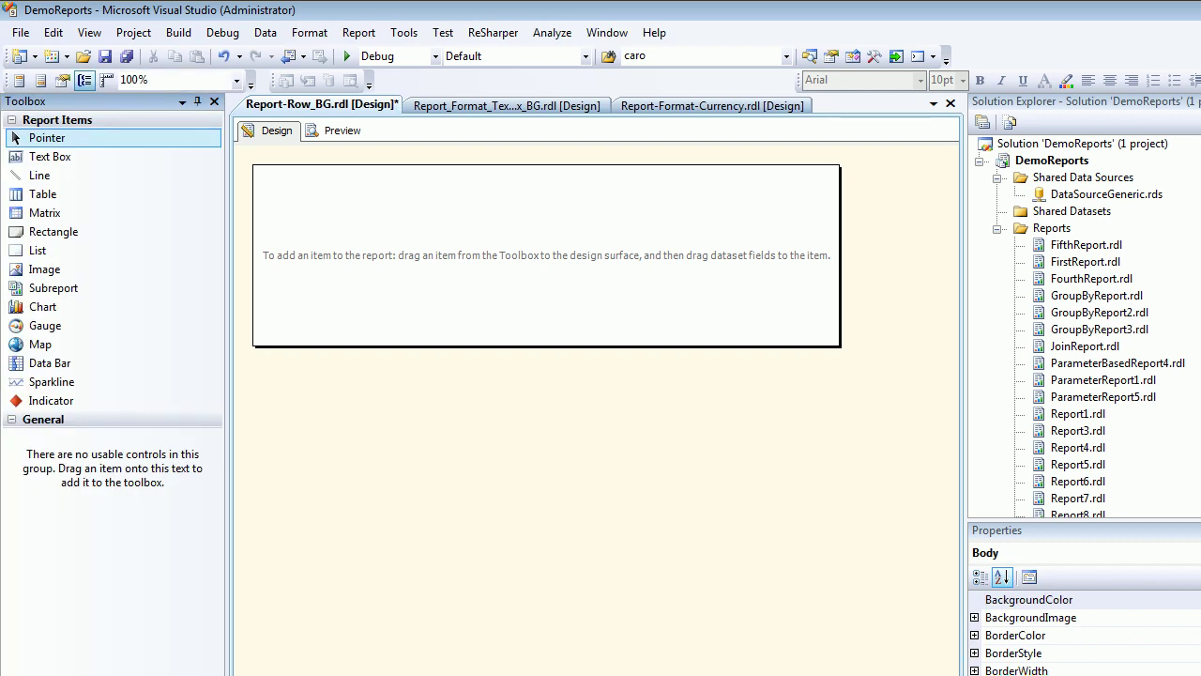
left_click(43, 194)
left_click(264, 224)
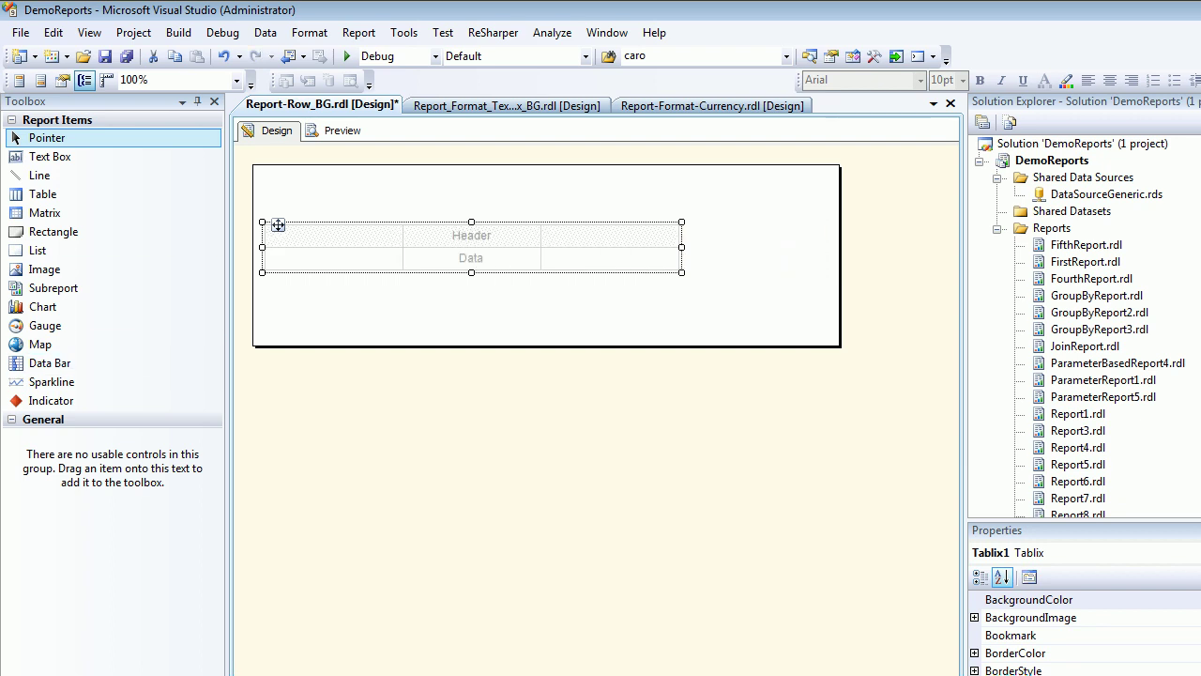
Step: Fill the table's three data cells with the dataset fields ProductName, OrderDate and UnitPrice, in that order
key("ctrl+alt+d")
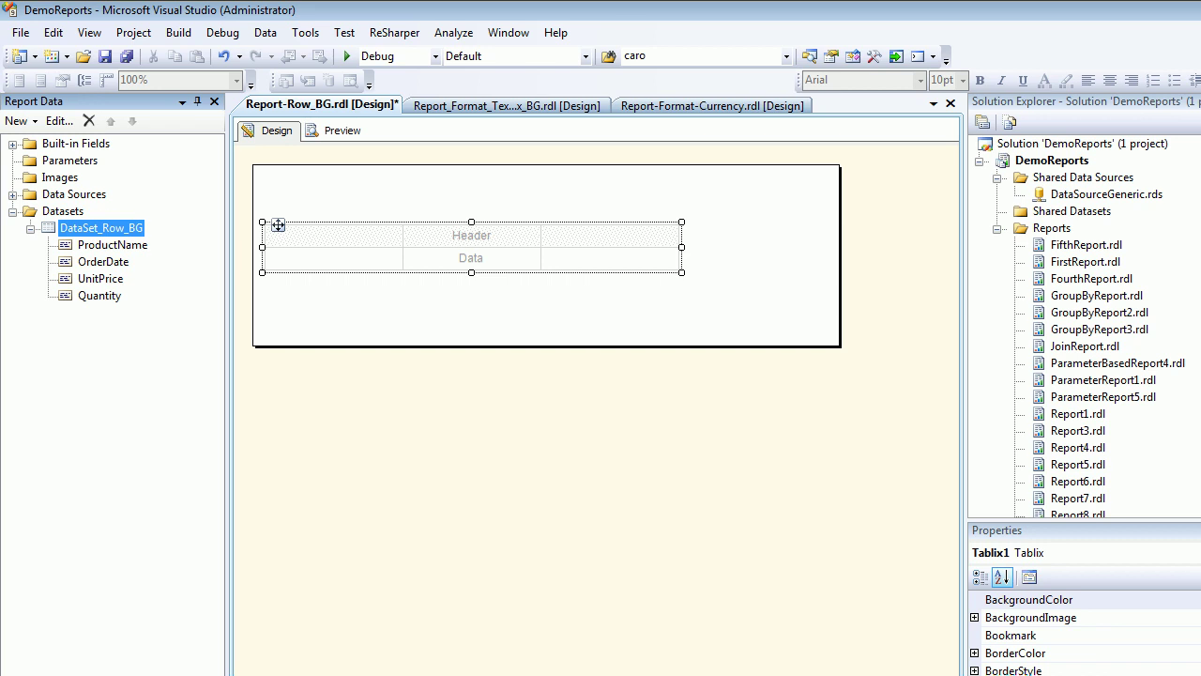
left_click_drag(111, 245, 269, 258)
left_click_drag(104, 262, 471, 258)
left_click_drag(100, 279, 610, 257)
Step: Insert a column to the right of Unit Price and fill it with the Quantity field
right_click(630, 214)
mouse_move(713, 223)
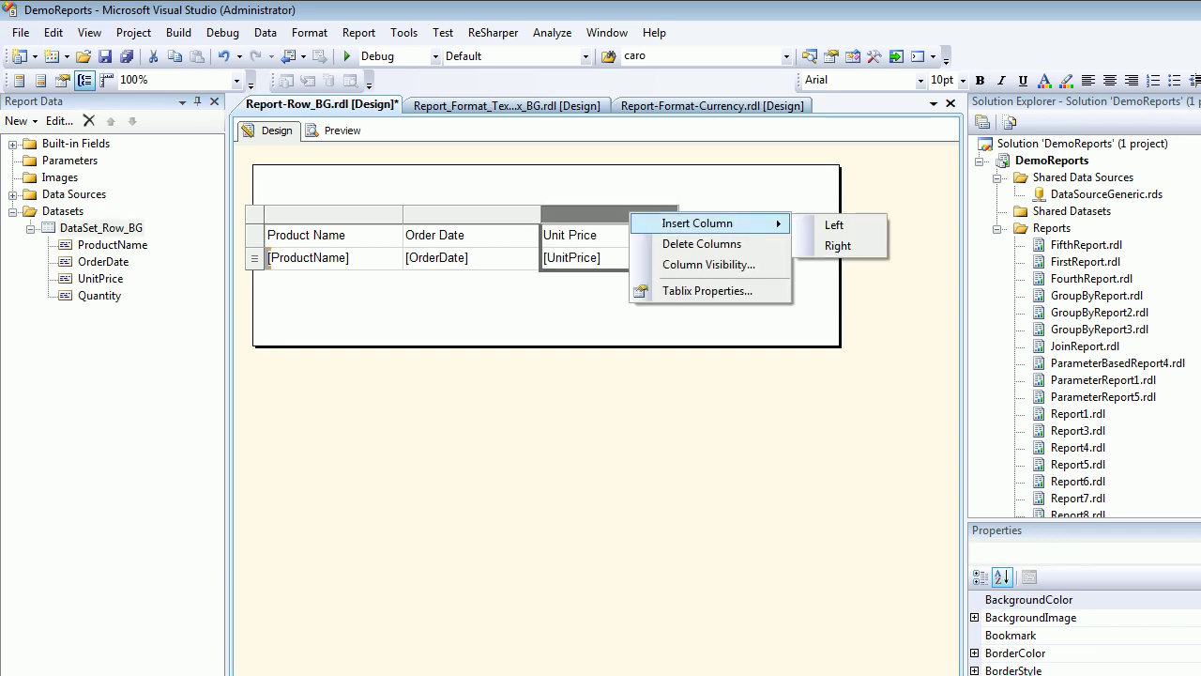
left_click(826, 244)
left_click(100, 295)
left_click_drag(99, 296, 723, 259)
Step: Widen the report body so it extends well past the table's right edge
left_click(333, 213)
left_click(451, 308)
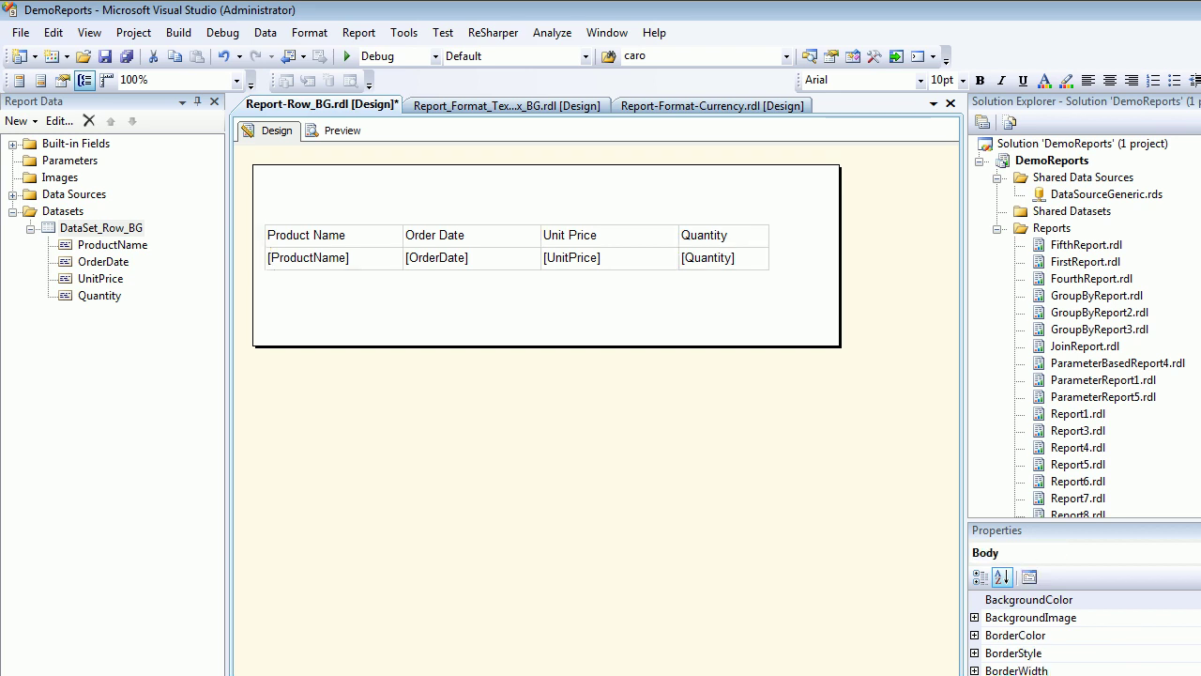
left_click(488, 413)
left_click(488, 310)
left_click_drag(839, 255, 924, 256)
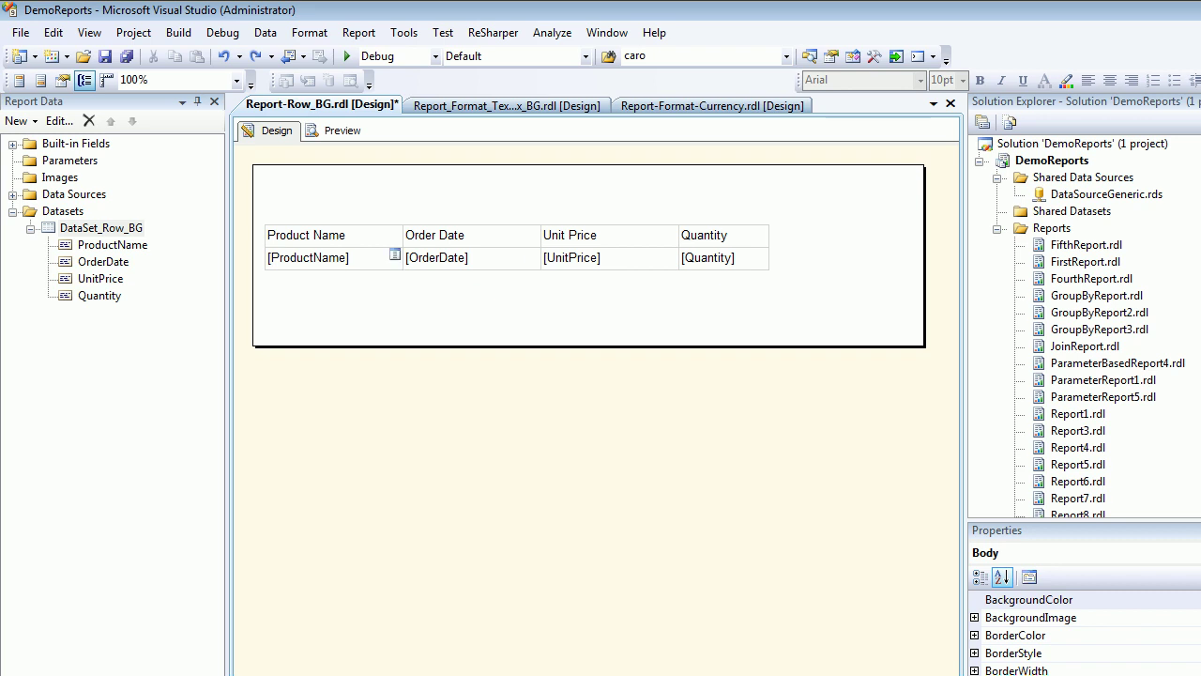
Step: Set the background color of the table's header row to orange
left_click(328, 237)
left_click(255, 236)
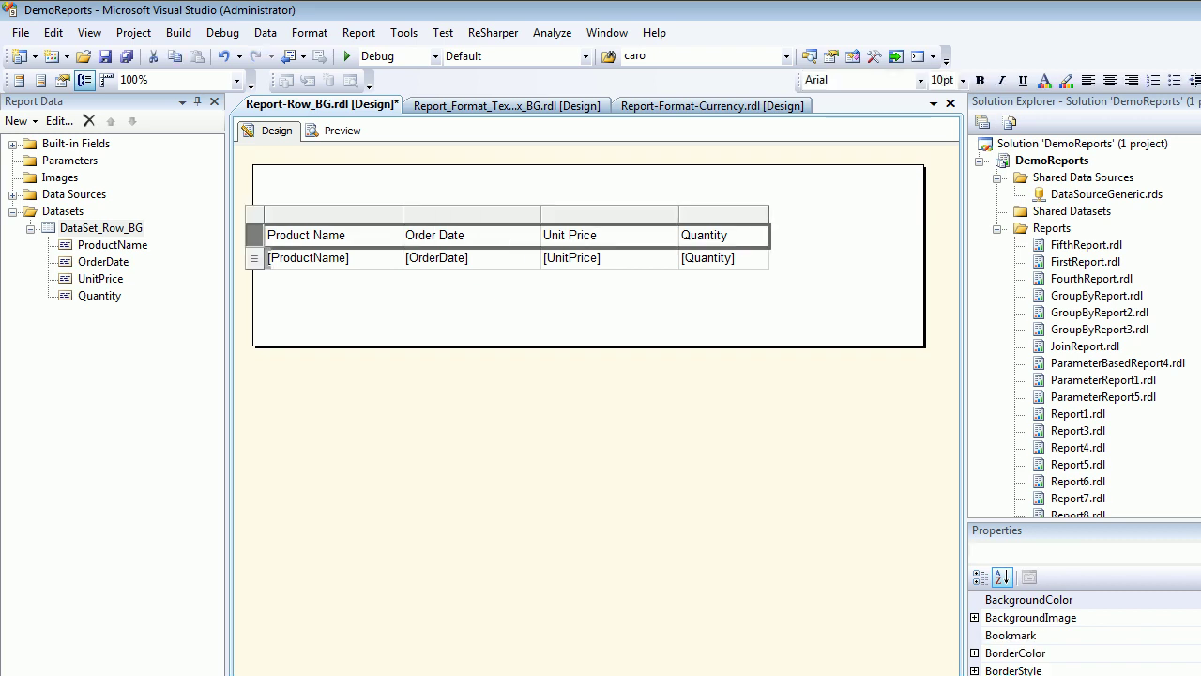
left_click(1030, 600)
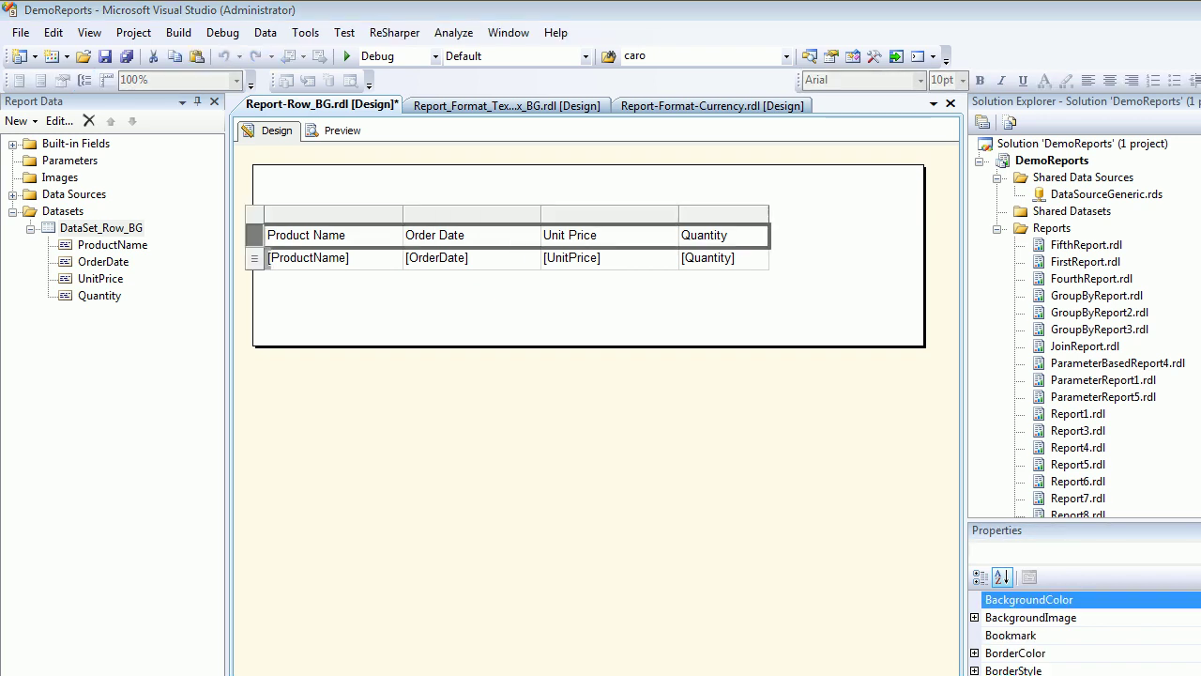
key("Return")
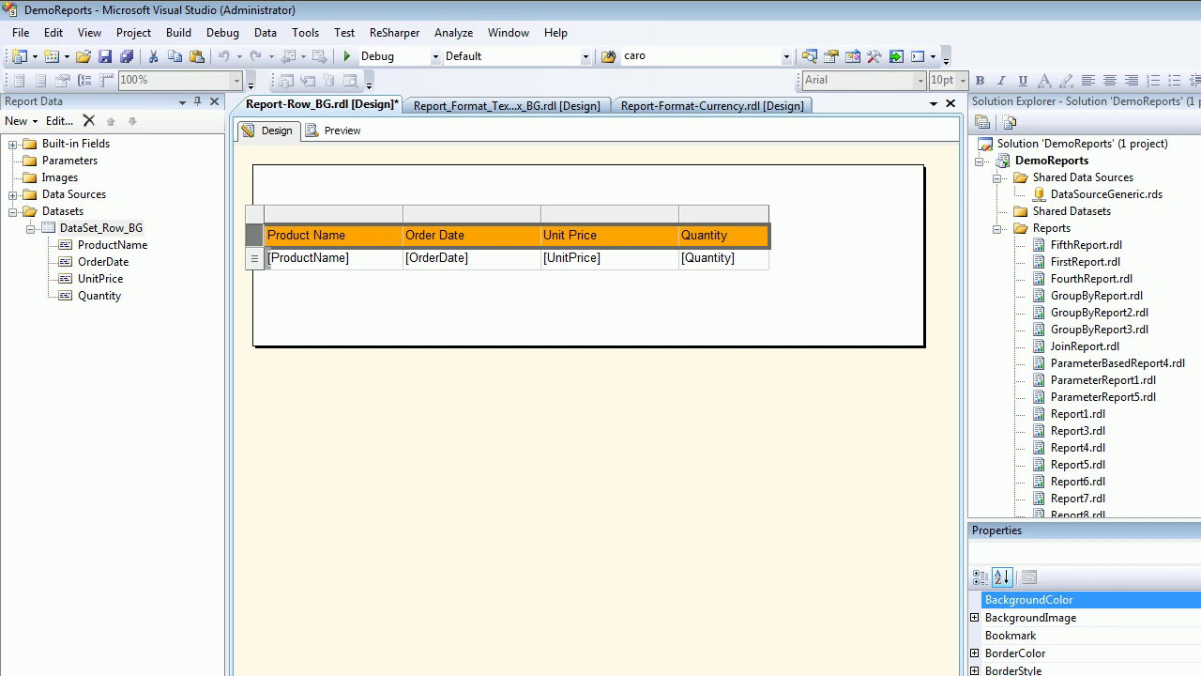
Step: Save the report, preview it, and close the error list
key("ctrl+s")
left_click(342, 130)
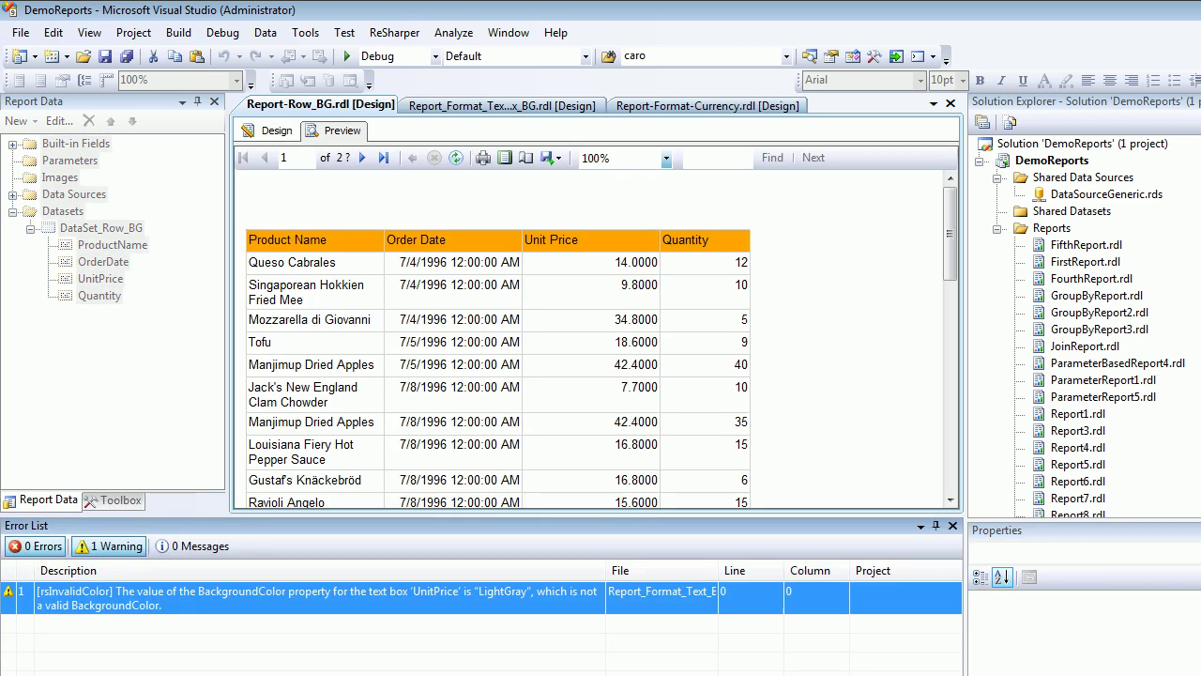
left_click(953, 525)
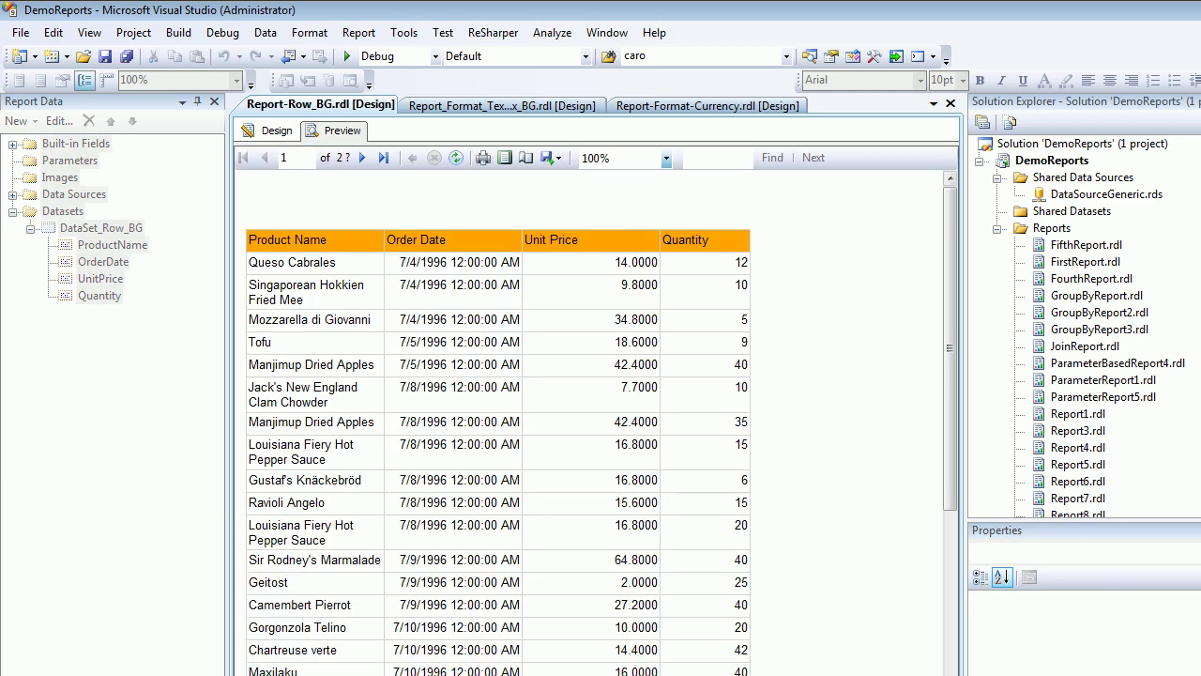
Step: Return to the report design and move the whole table slightly to the right within the body
left_click(274, 130)
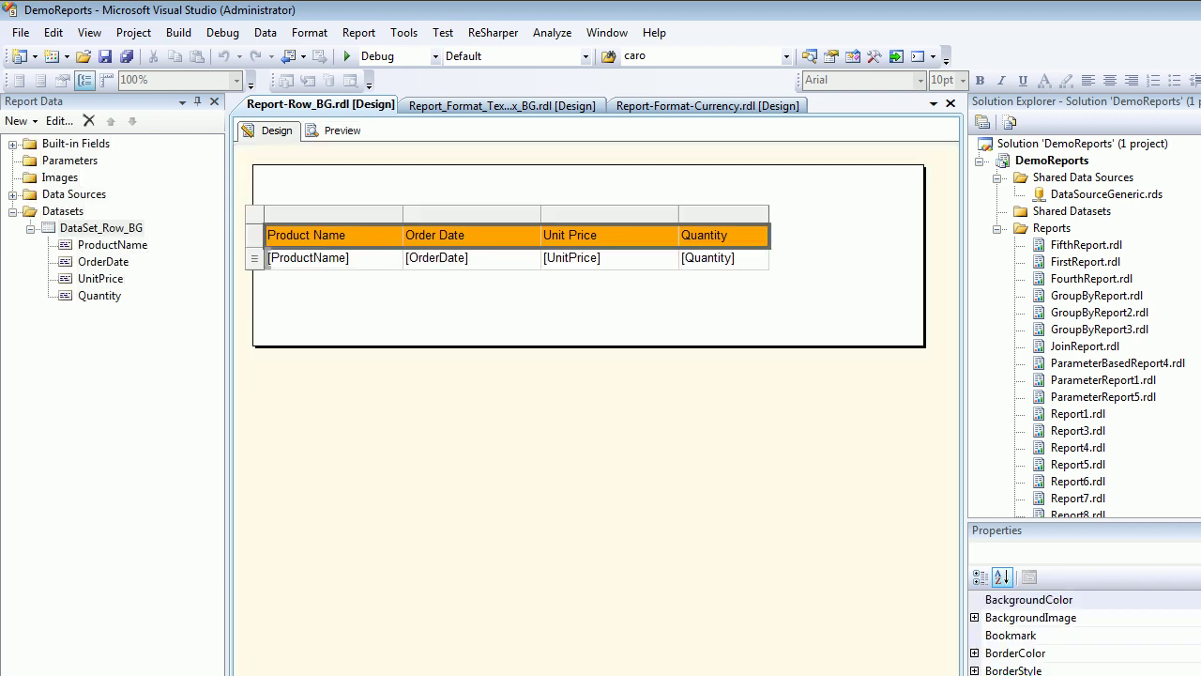
left_click(254, 215)
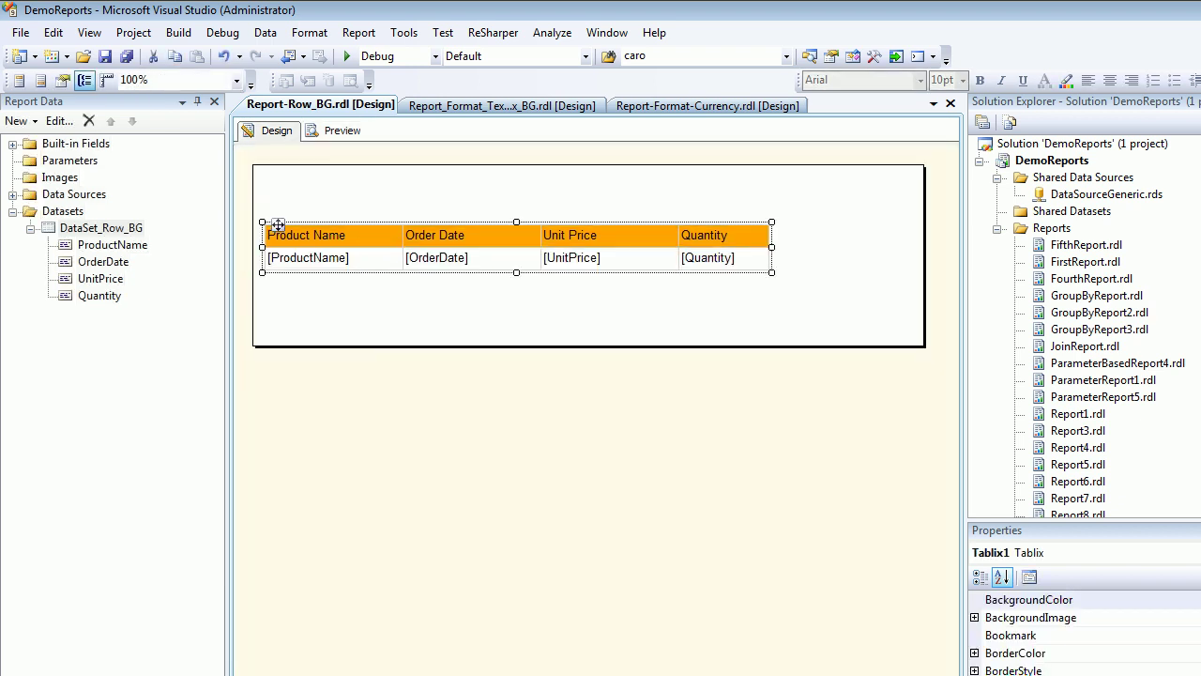
left_click_drag(278, 226, 304, 226)
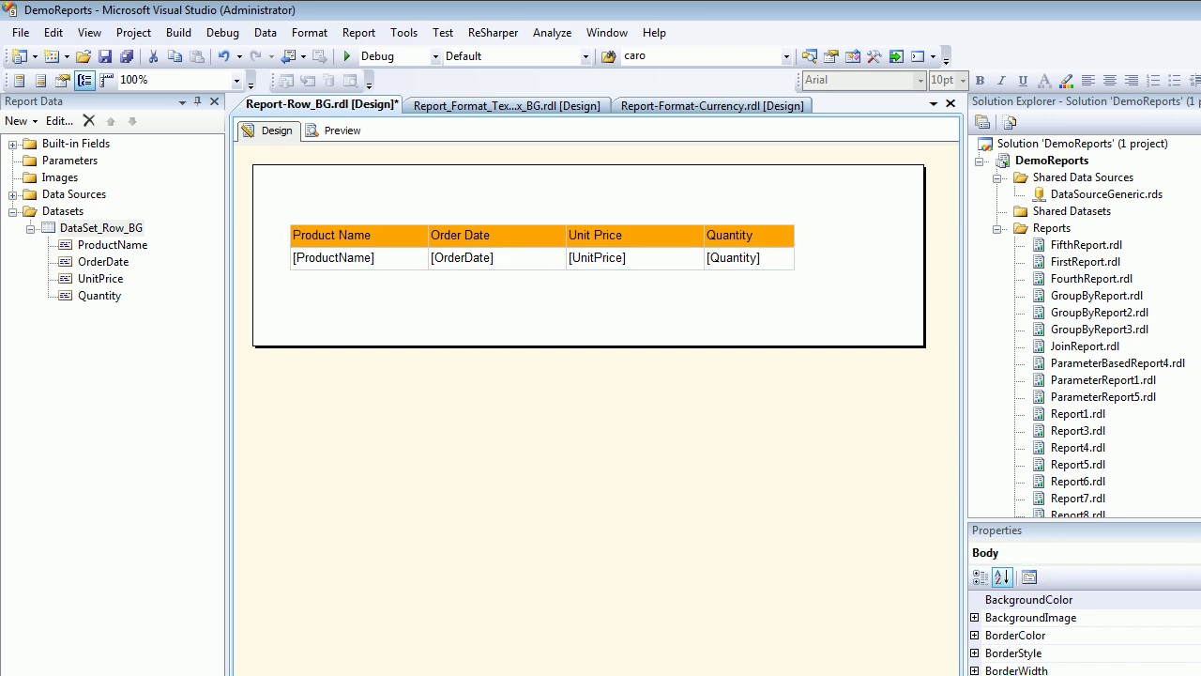
Step: Widen the table's Product Name and Quantity columns, and save the report
left_click(497, 235)
left_click_drag(428, 214, 486, 214)
left_click(647, 305)
left_click(808, 236)
left_click(807, 214)
left_click_drag(852, 214, 895, 214)
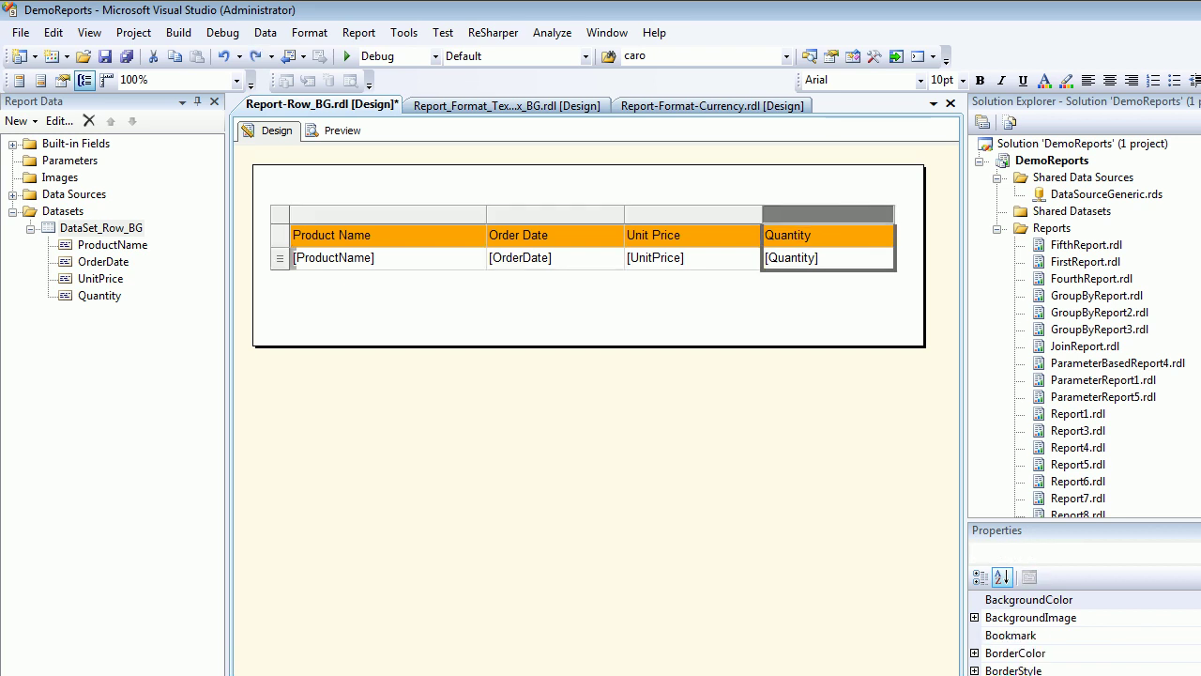
left_click(422, 257)
key("ctrl+s")
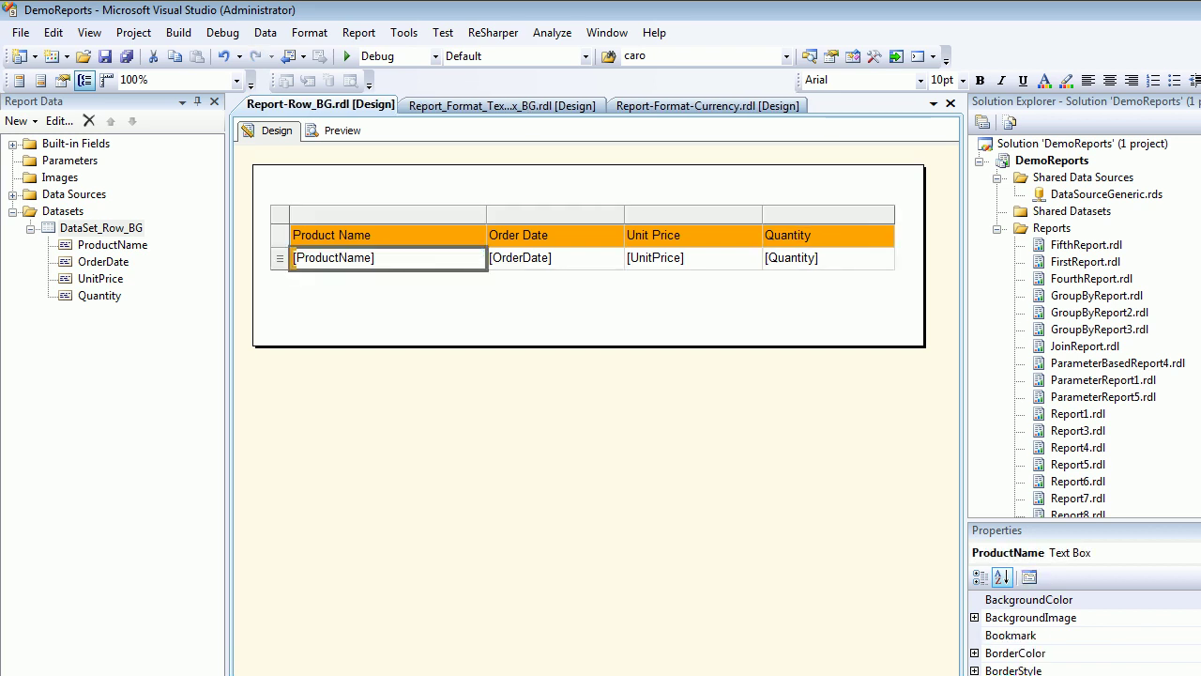
Step: Select the table's entire detail row
left_click(699, 258)
left_click(279, 257)
right_click(278, 257)
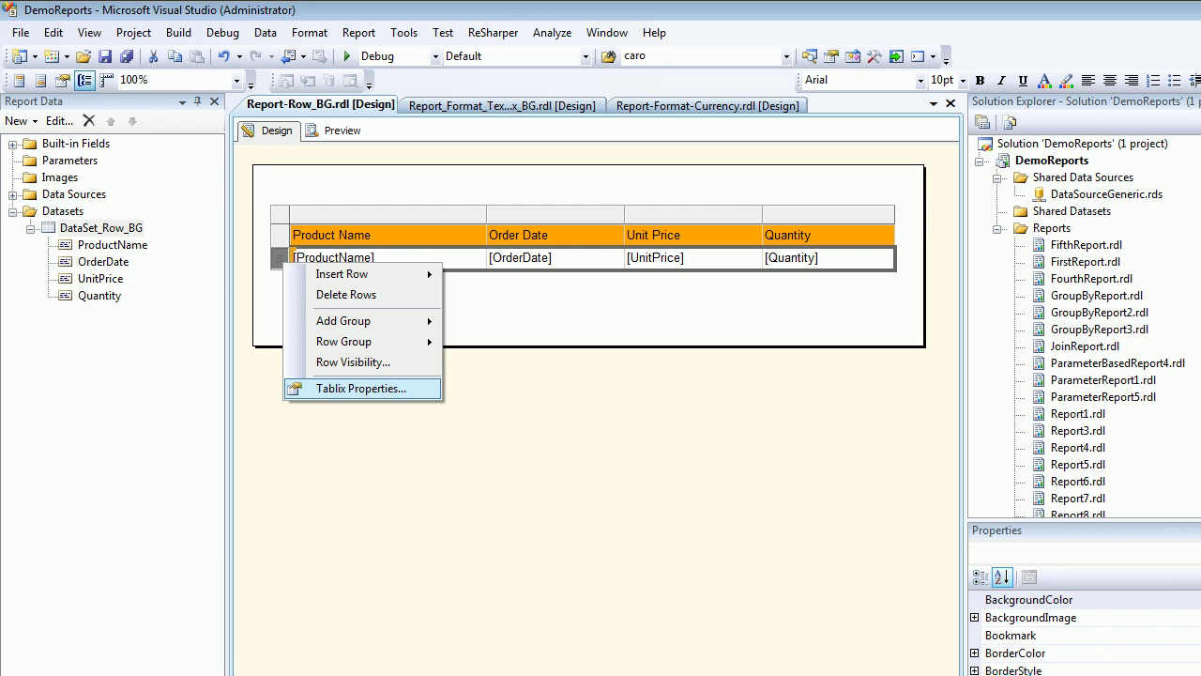
left_click(360, 387)
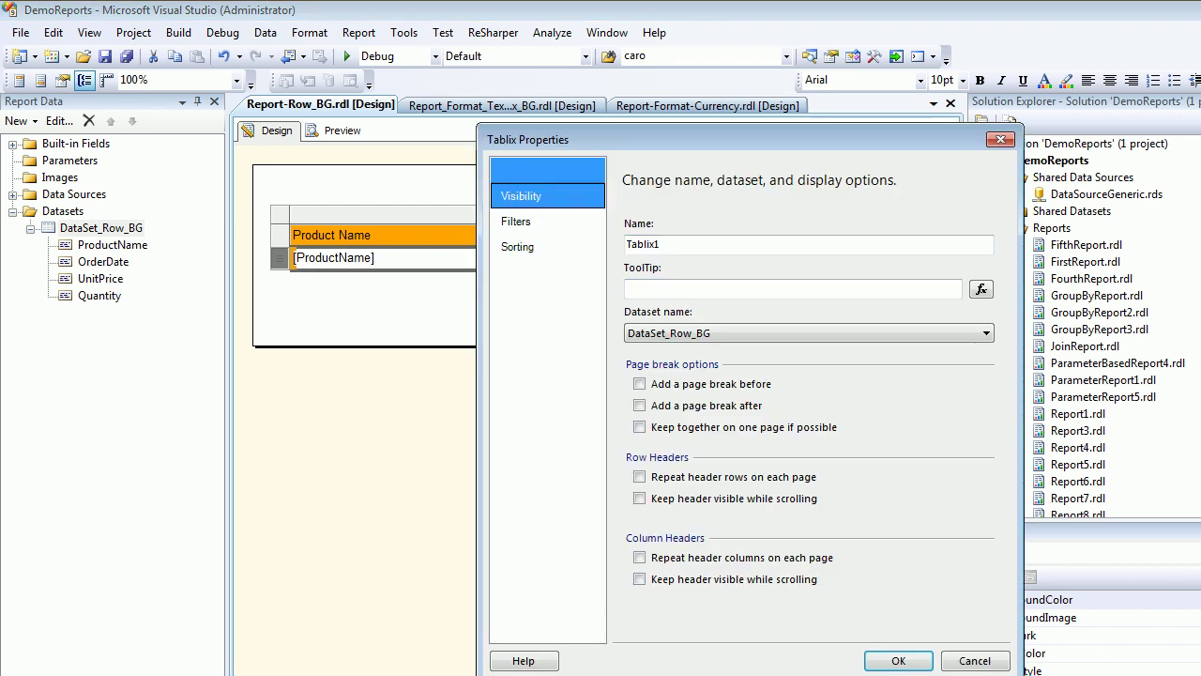
key("Escape")
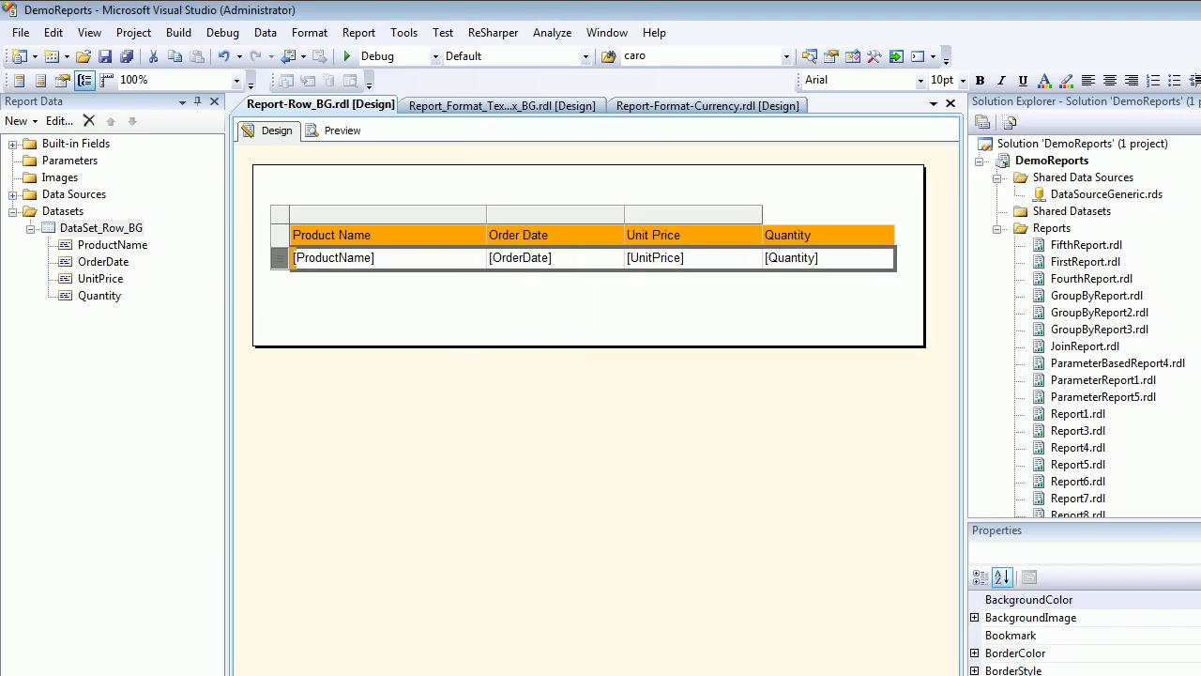
Step: Enlarge the Properties area in width and height, and narrow its property-name column so the values are readable
left_click_drag(966, 376, 702, 375)
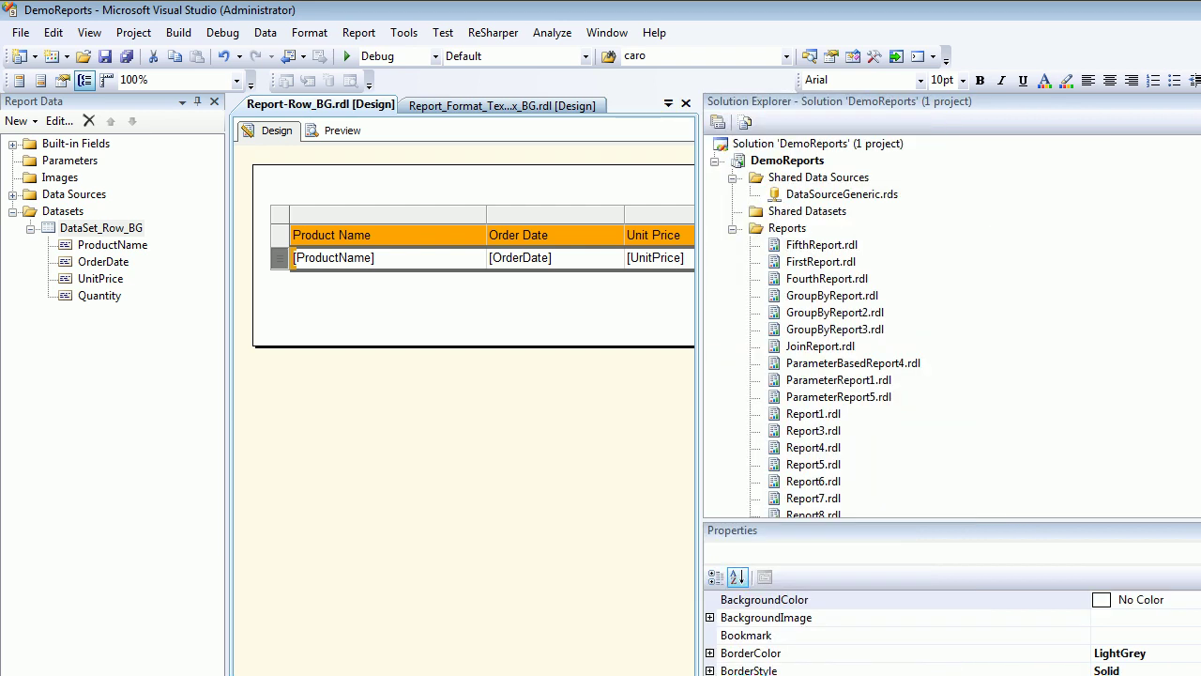
left_click_drag(1091, 619, 932, 619)
left_click_drag(938, 522, 938, 242)
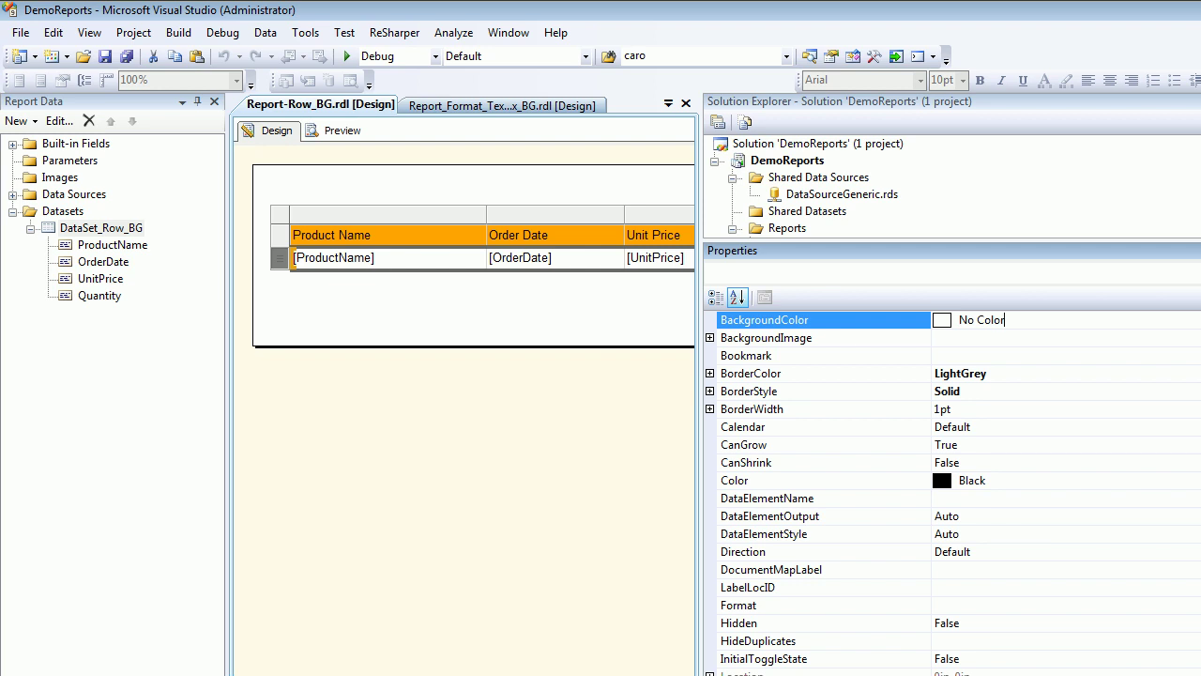
Step: Open the expression editor for the detail row's BackgroundColor and replace its content with an equals sign
left_click(1200, 320)
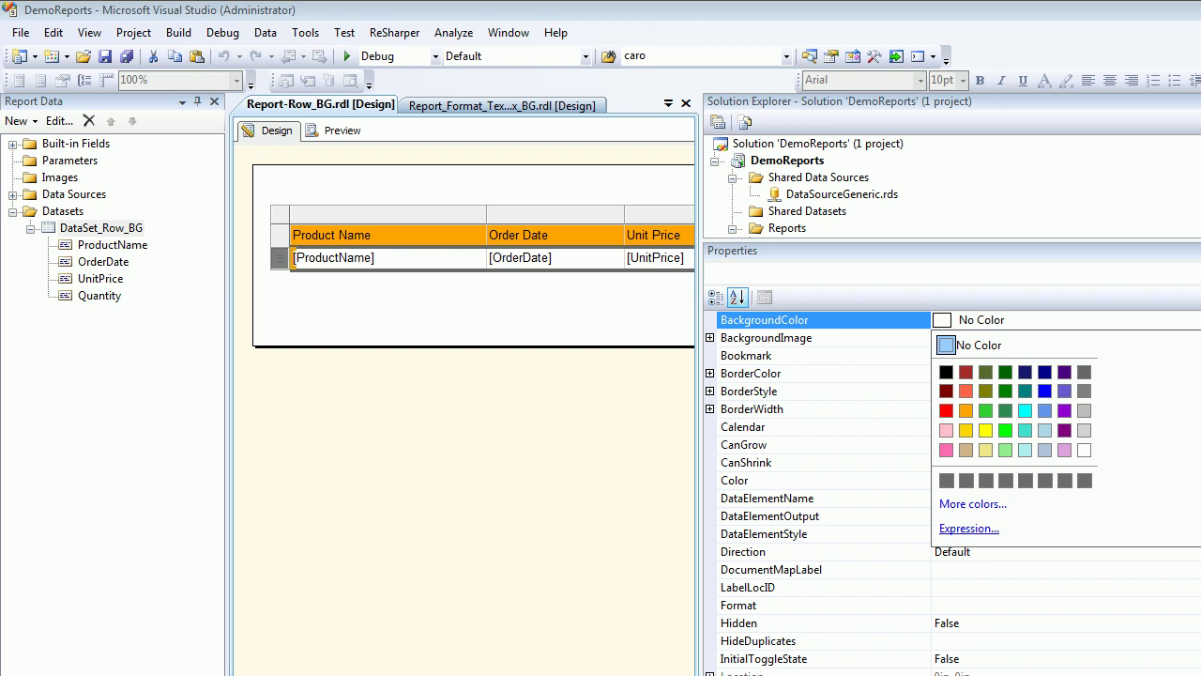
left_click(969, 529)
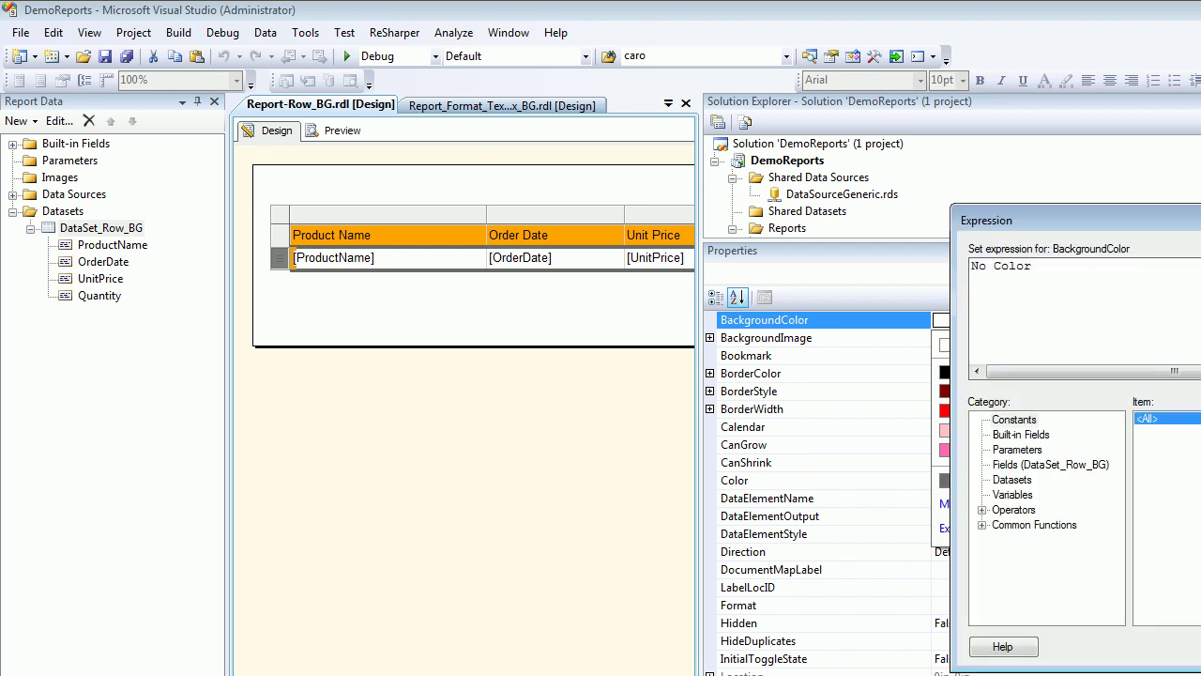
left_click_drag(1074, 220, 311, 122)
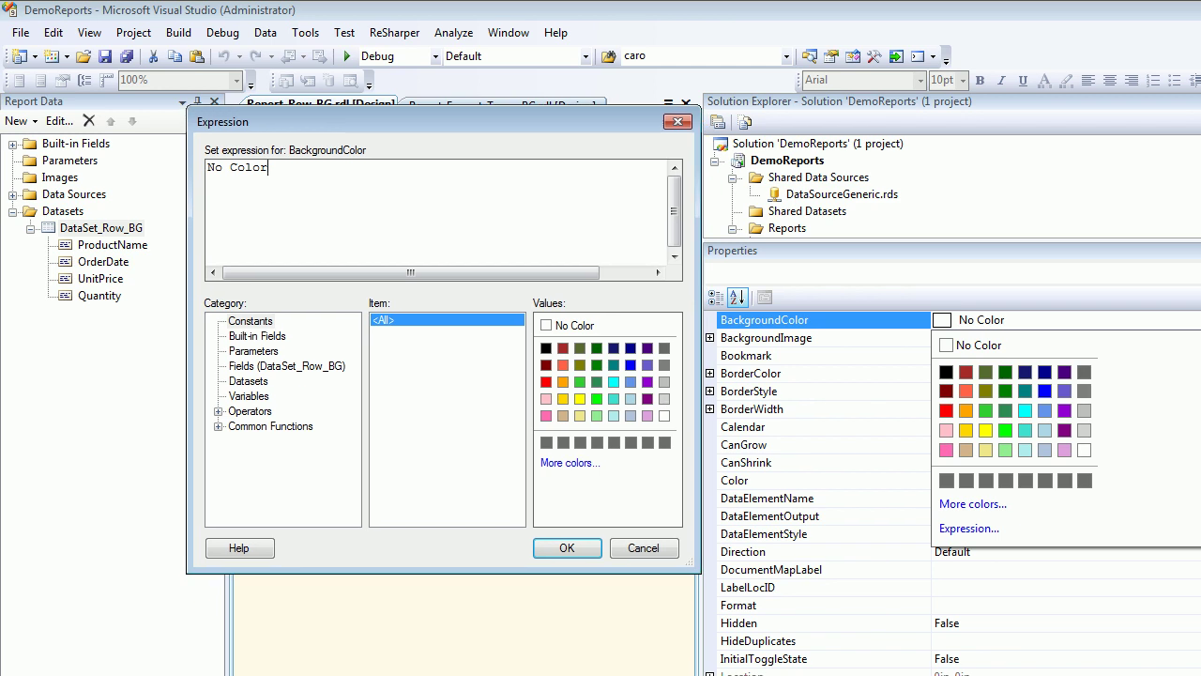
key("ctrl+a")
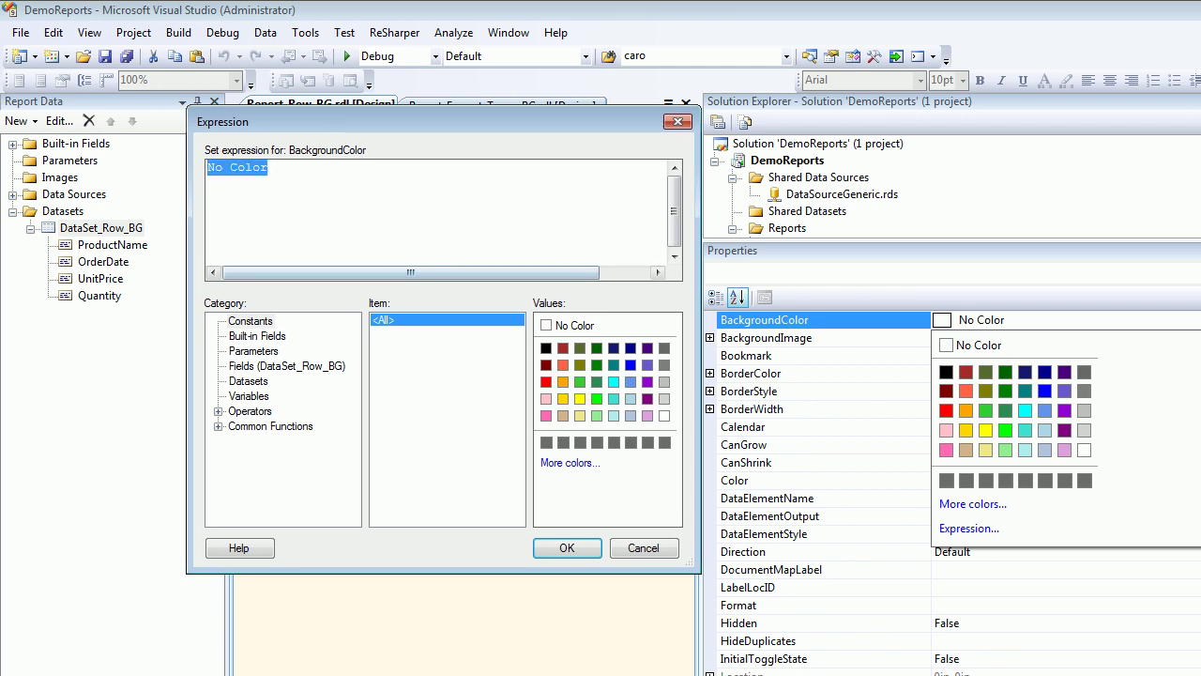
type("=")
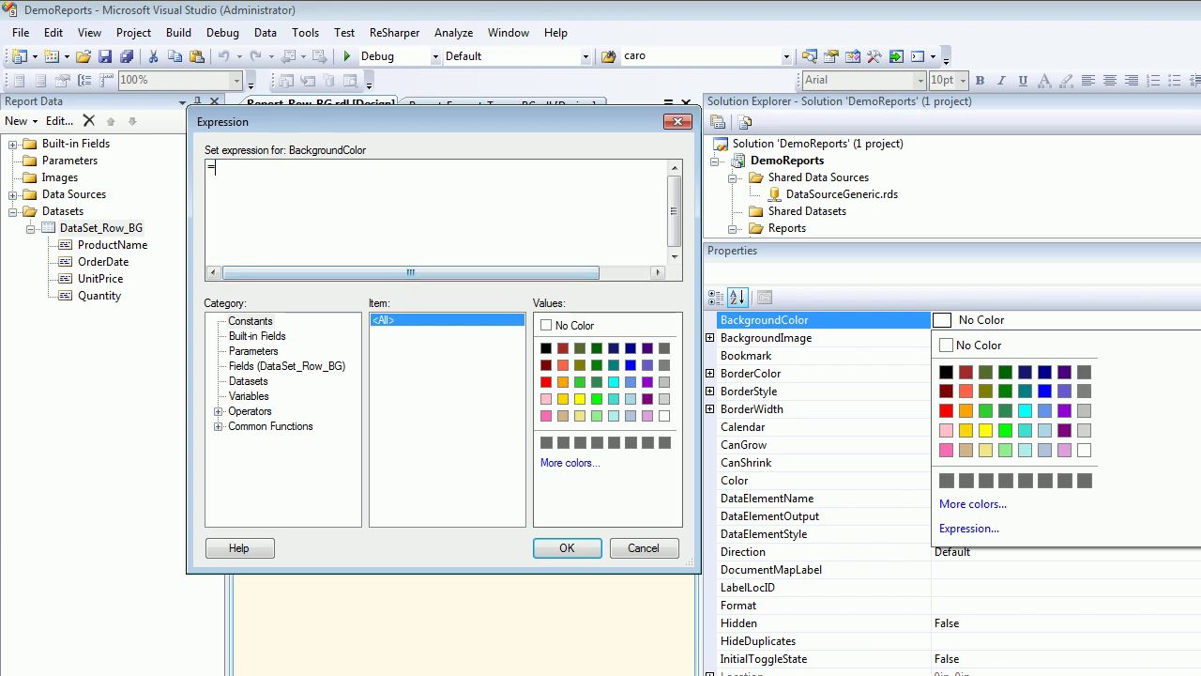
Step: Look up the IIf function among the Program Flow common functions and accept the expression
left_click(218, 426)
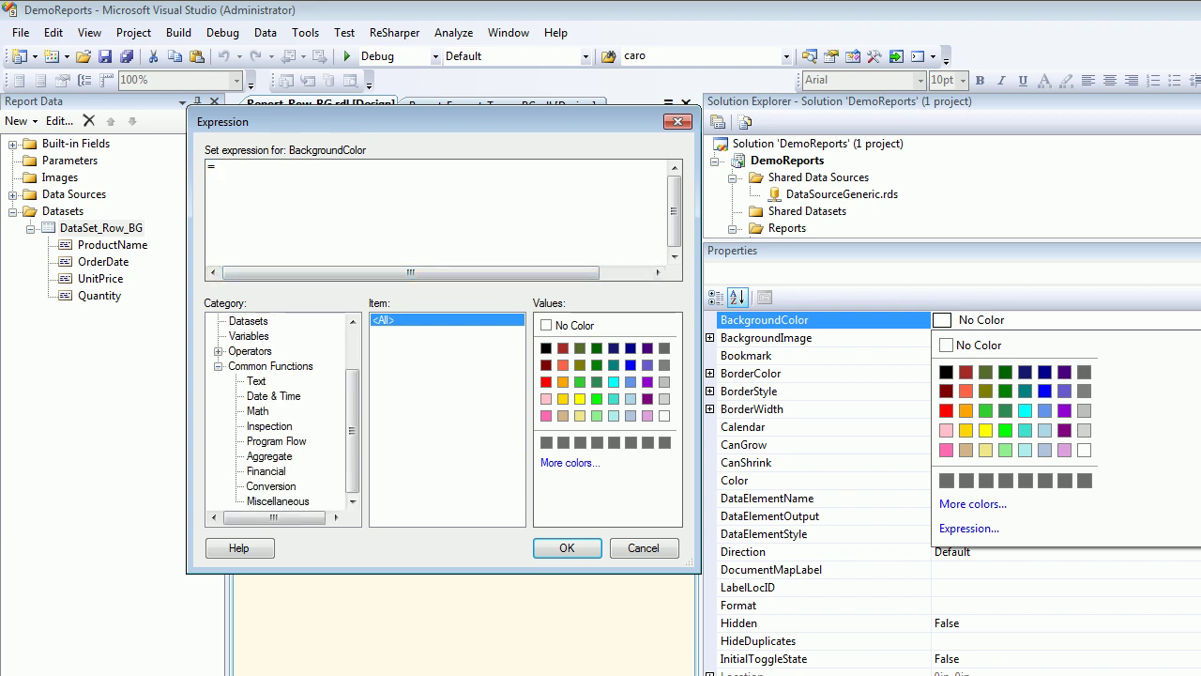
left_click(217, 351)
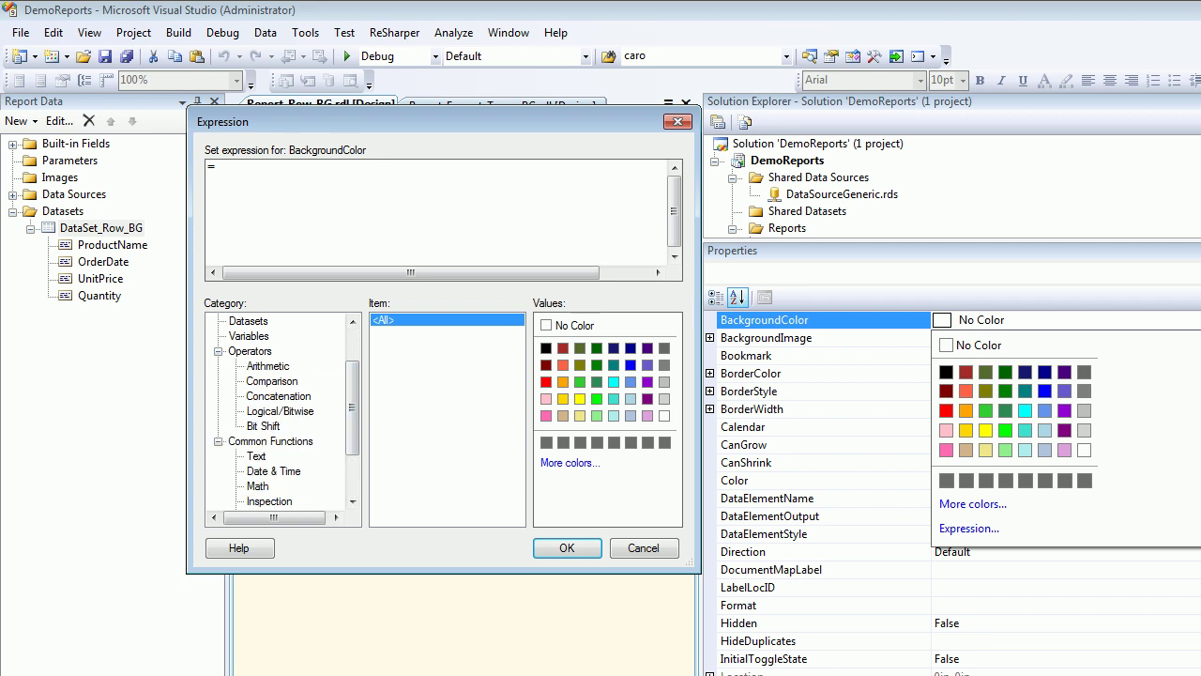
left_click_drag(353, 408, 353, 447)
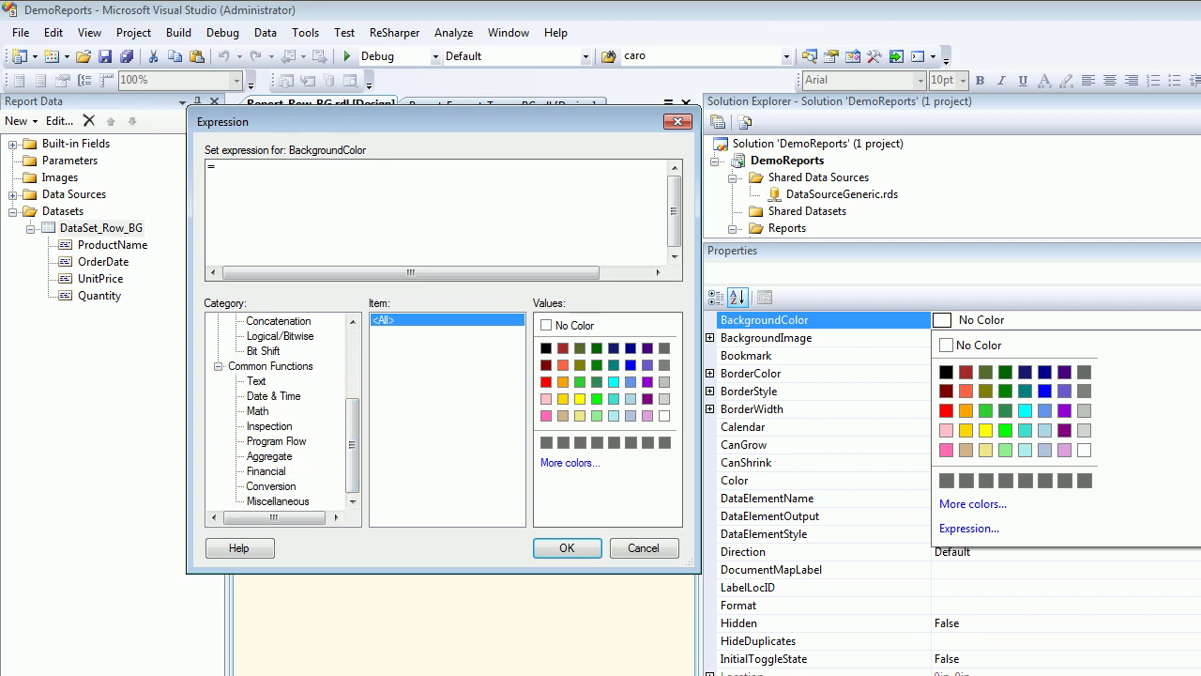
left_click(276, 441)
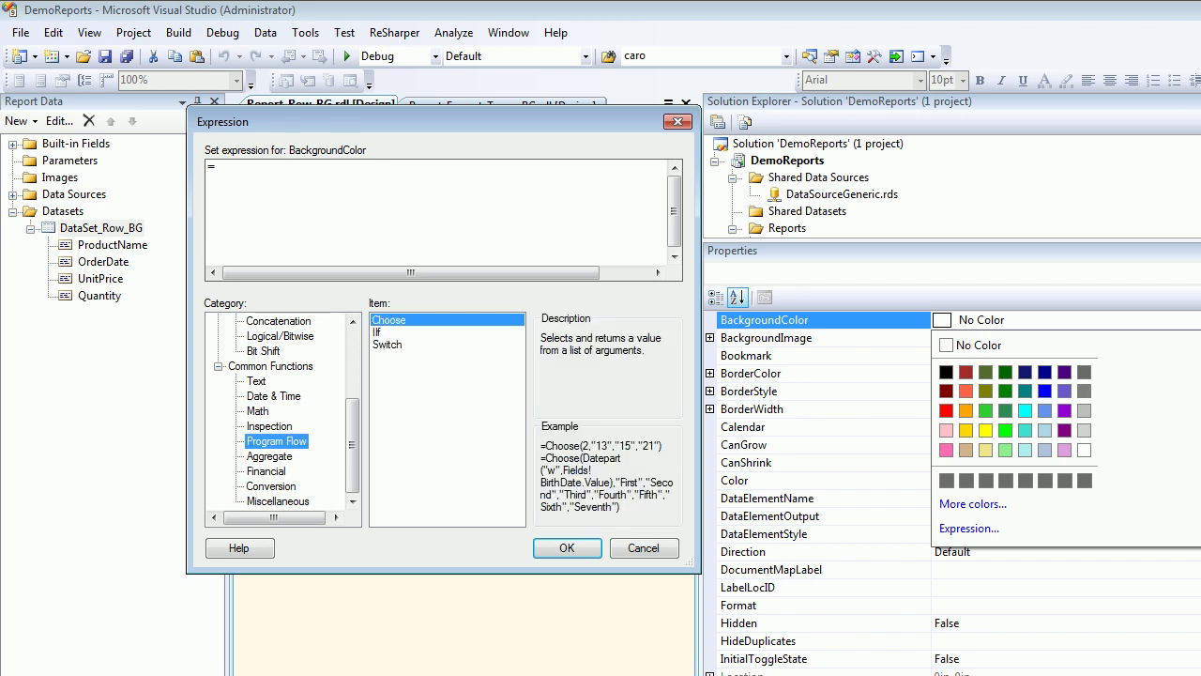
left_click(378, 332)
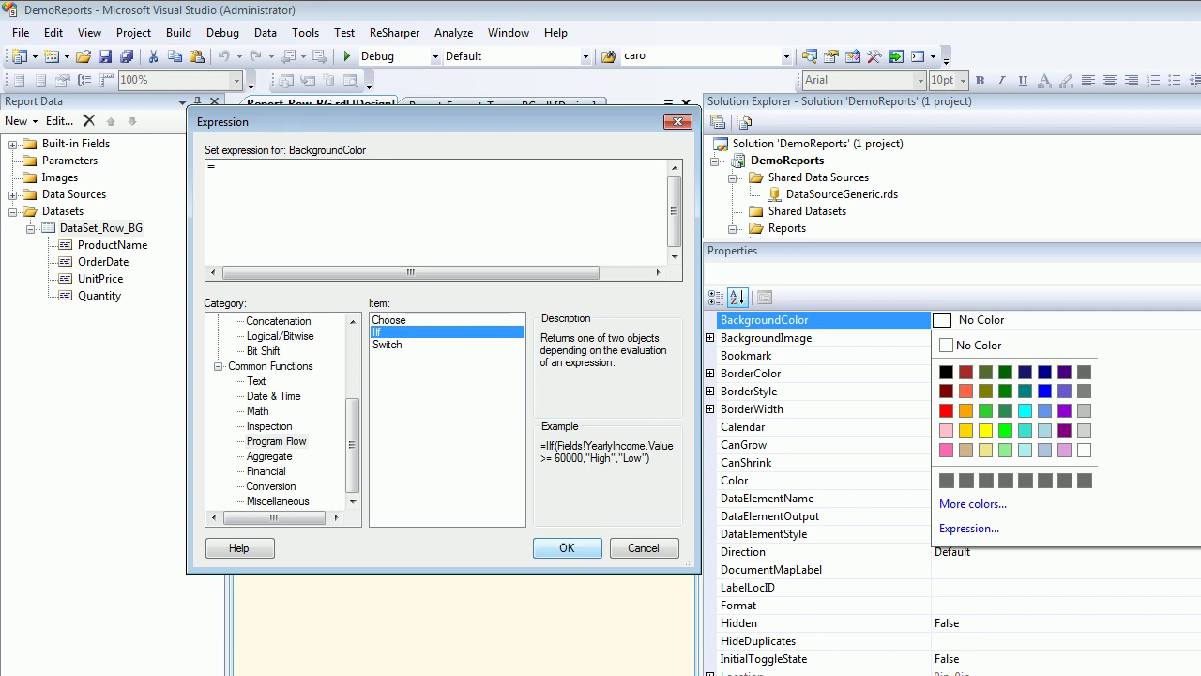
left_click(567, 548)
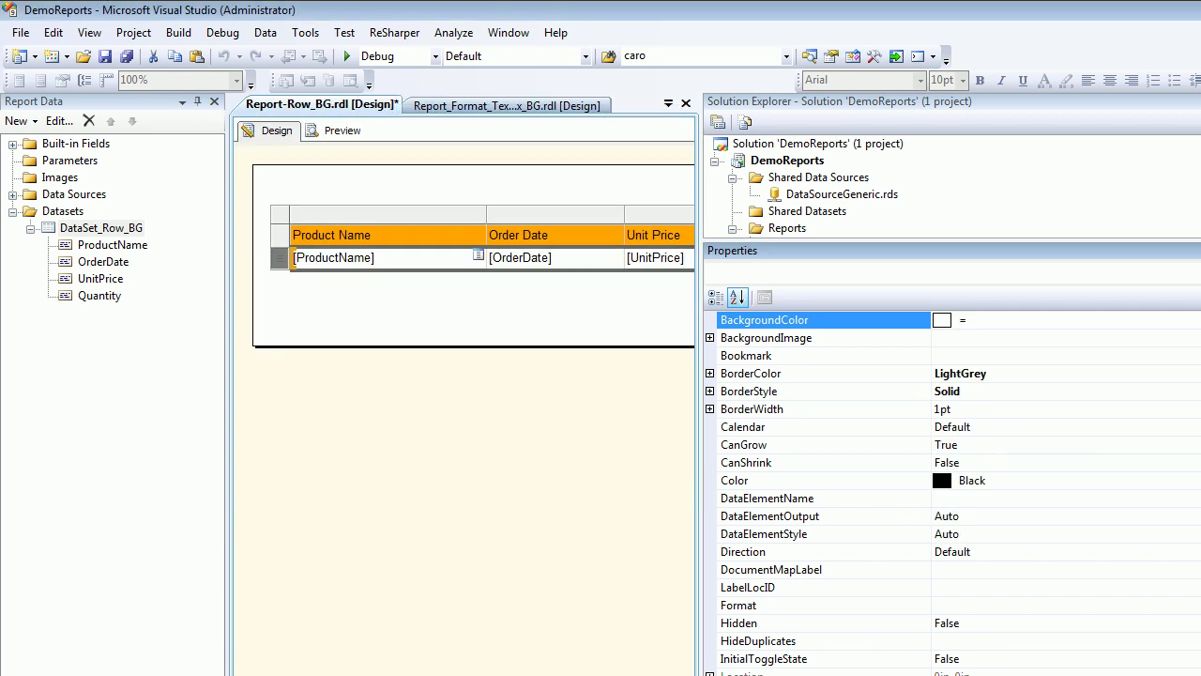
Step: Reopen the detail row's BackgroundColor expression and insert the IIf function from Program Flow after the equals sign
left_click(1194, 320)
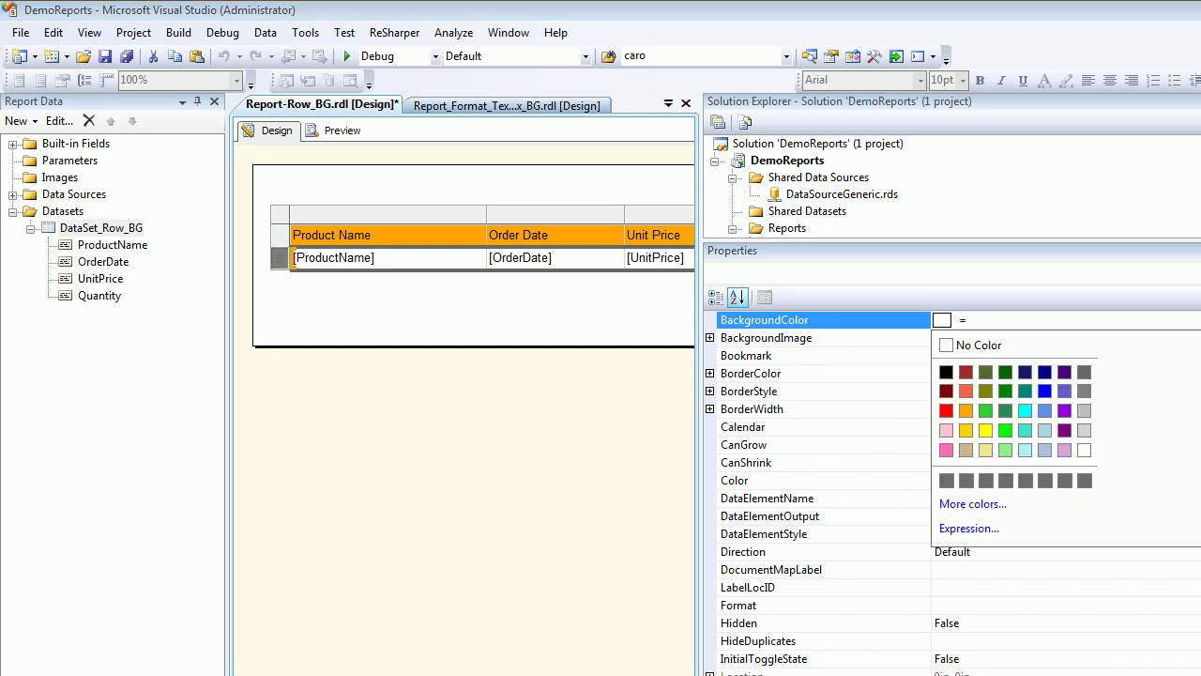
left_click(969, 528)
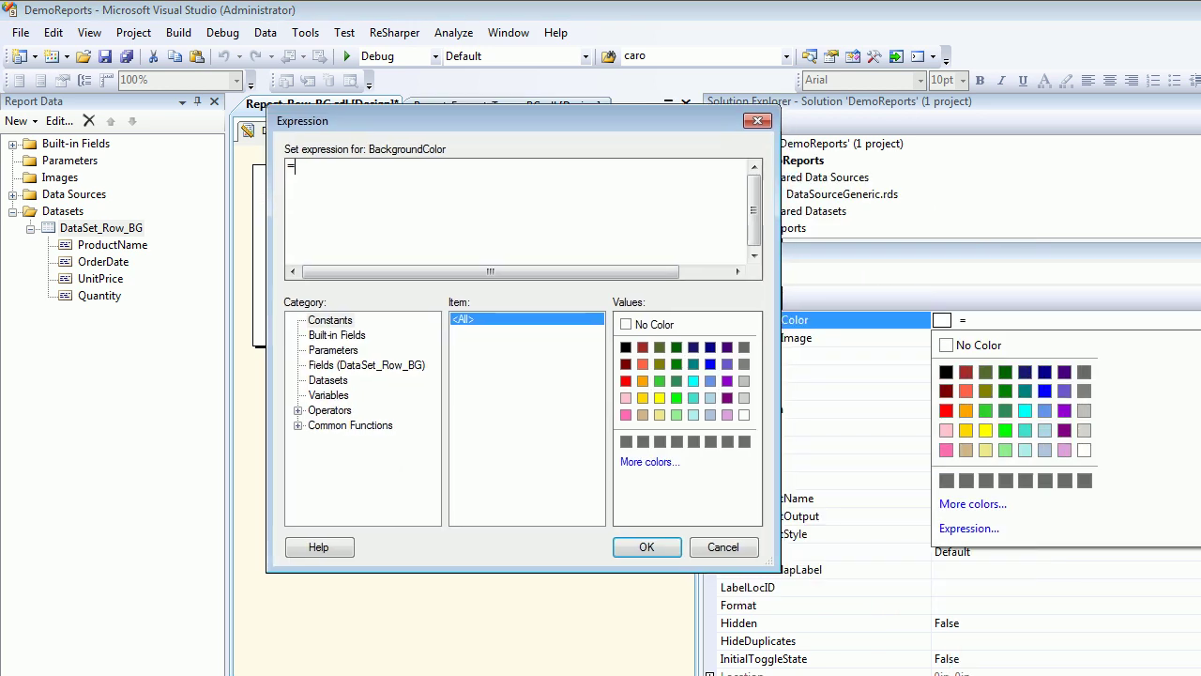
left_click(268, 406)
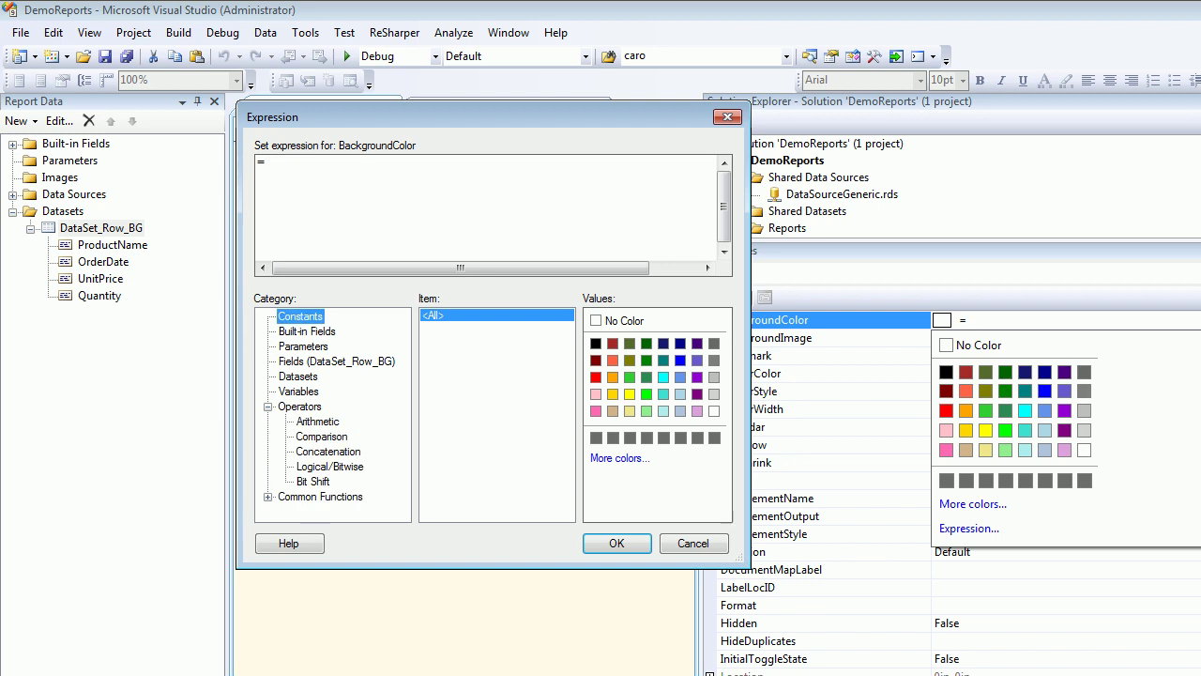
left_click(268, 496)
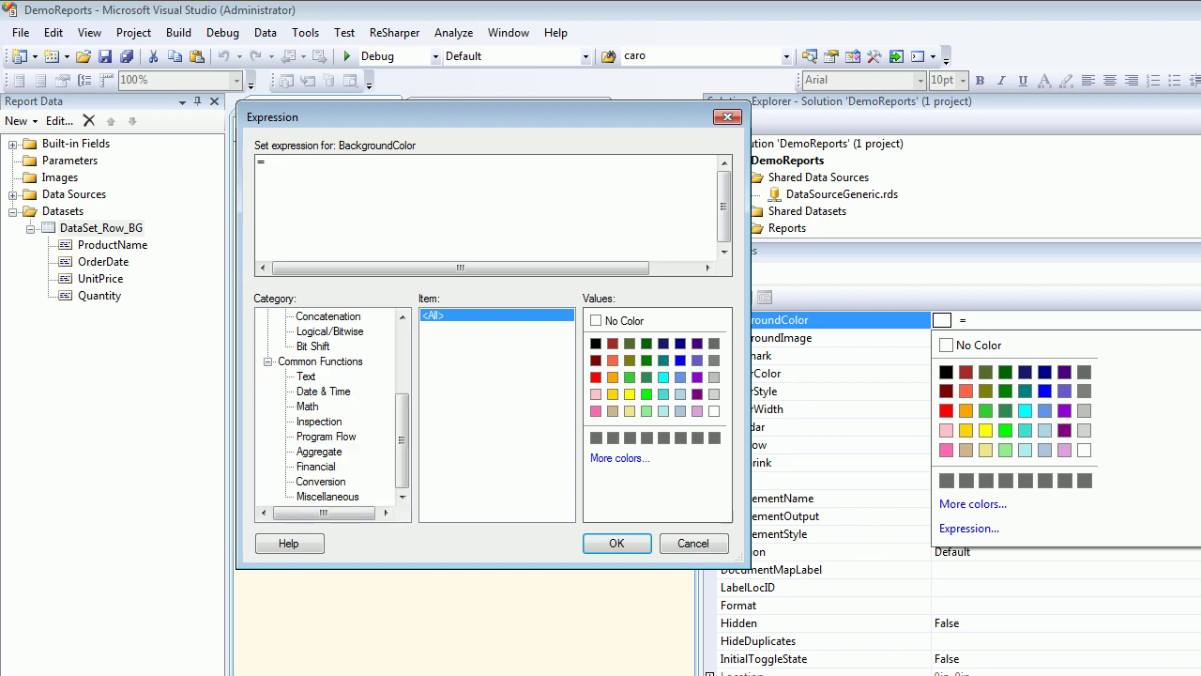
left_click(326, 436)
left_click(427, 327)
double_click(427, 327)
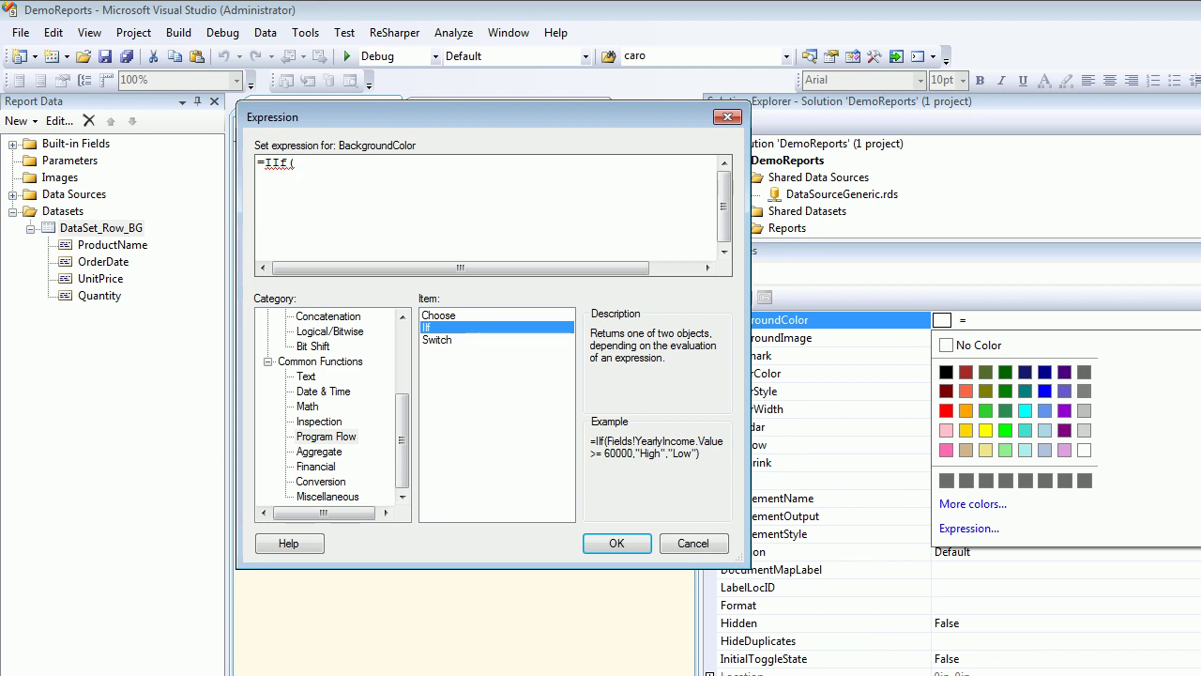
Step: Enter Fields!UnitPrice.Value < 20 as the IIf condition, followed by a comma and an opening quote
type("Fields!")
key("Down")
key("Down")
key("Down")
key("Tab")
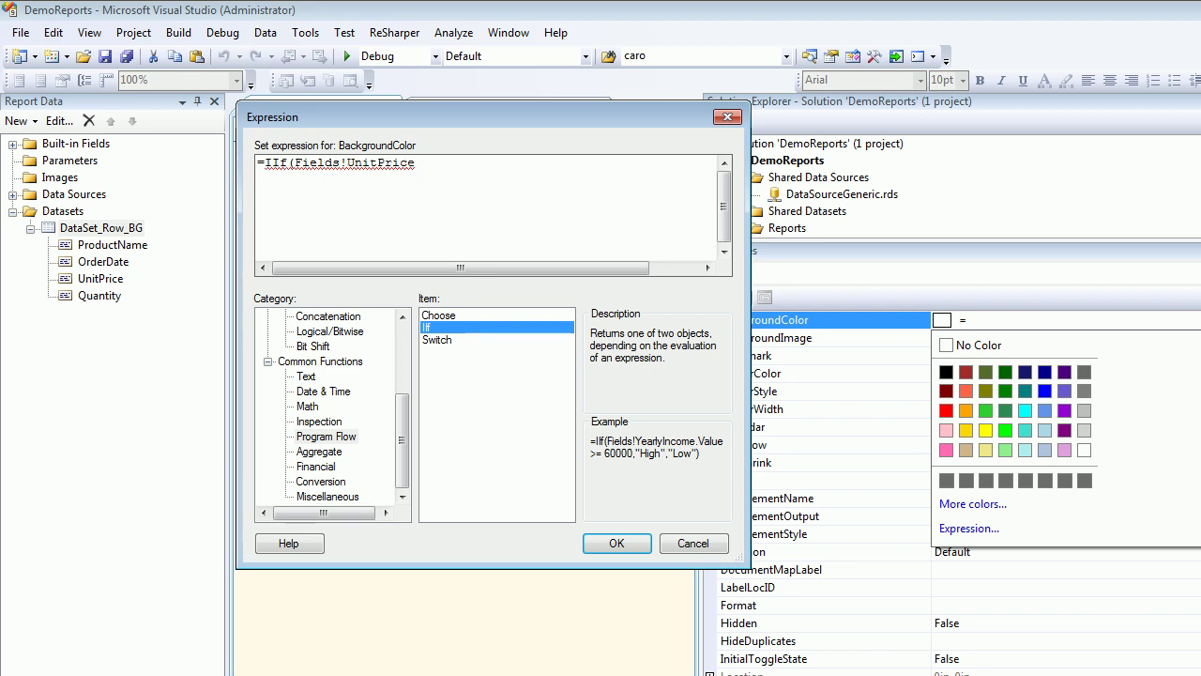
type(".va")
key("Tab")
type("< 20,\"")
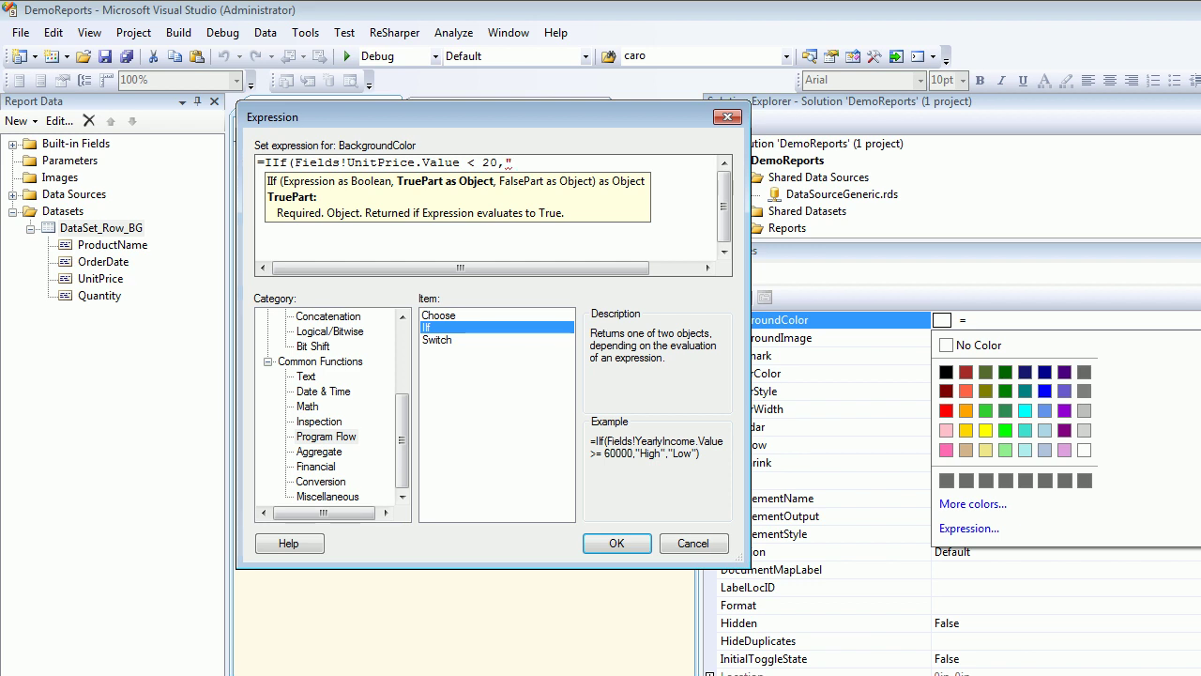
Step: Insert the color constants CornflowerBlue as the IIf true value and Silver as the false value, and close the parenthesis
key("Escape")
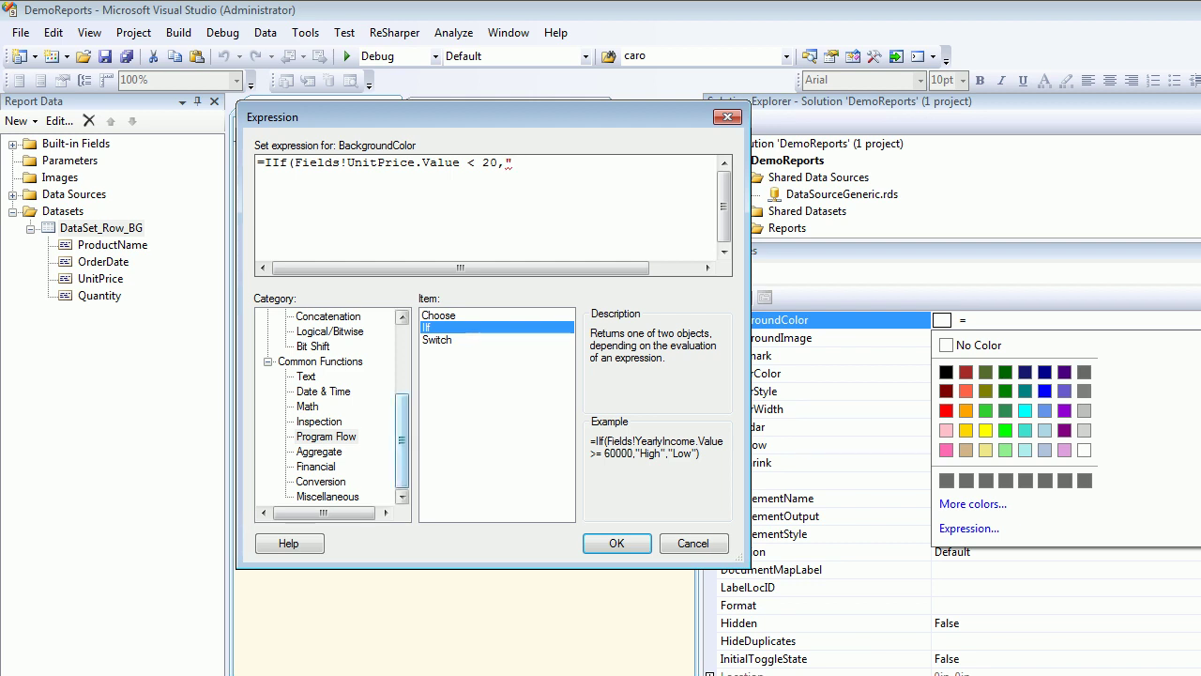
left_click_drag(401, 440, 402, 372)
left_click(300, 316)
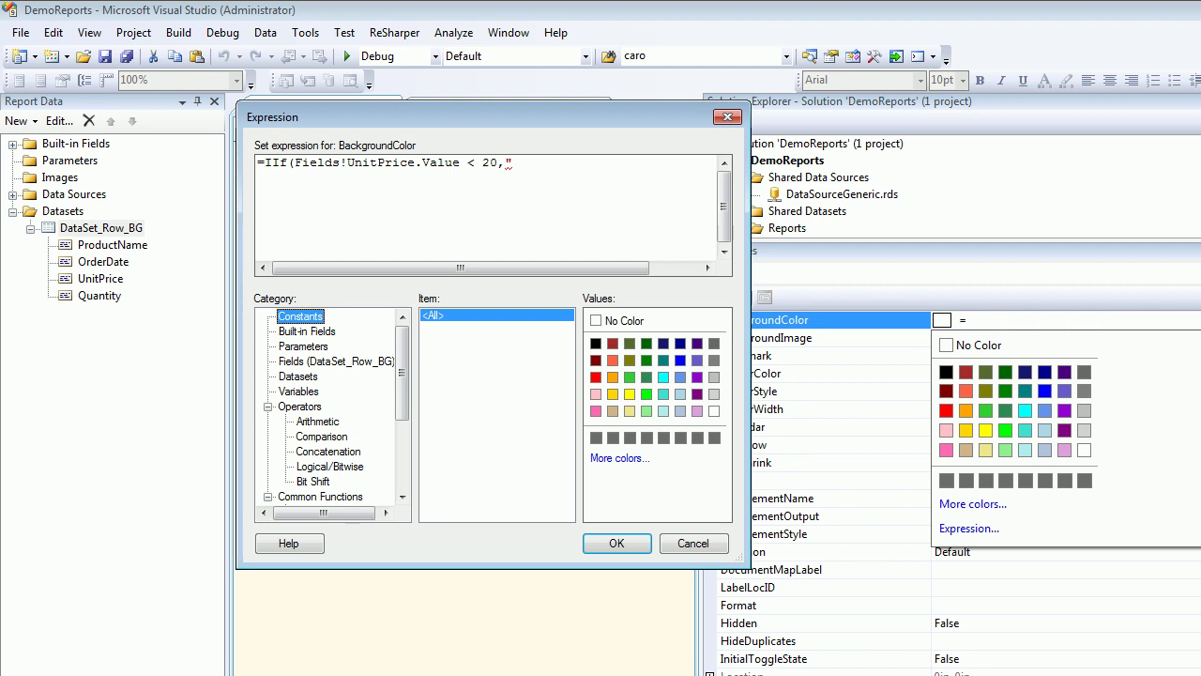
left_click(681, 377)
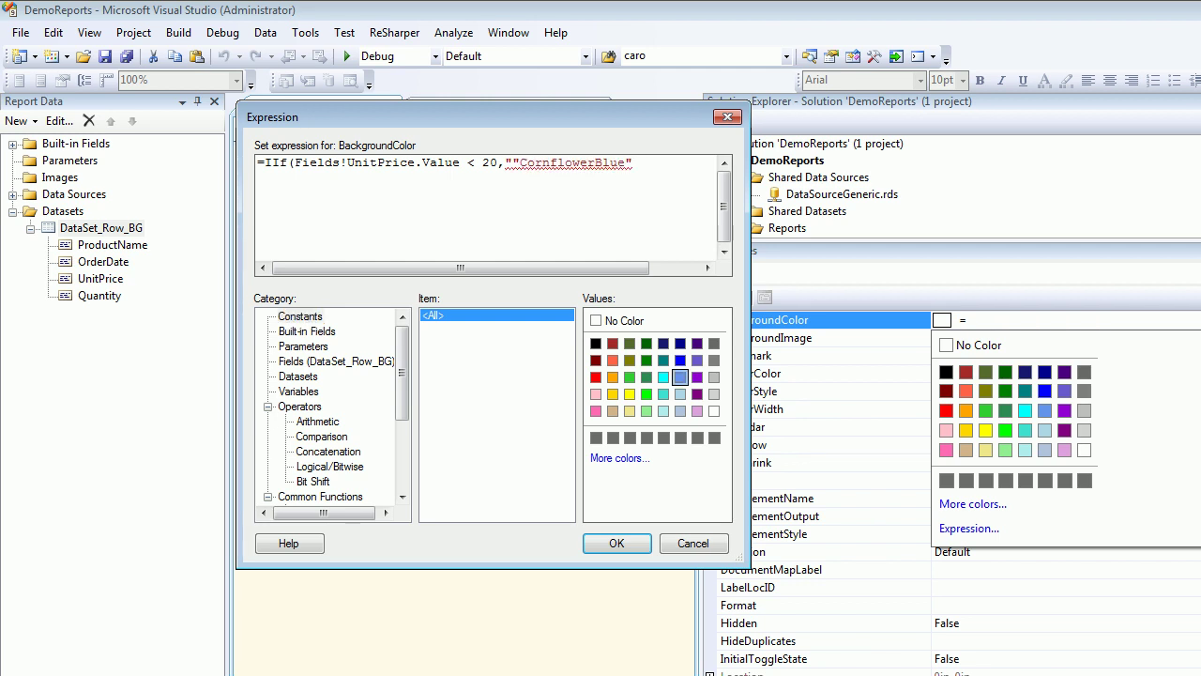
type(",\"")
key("BackSpace")
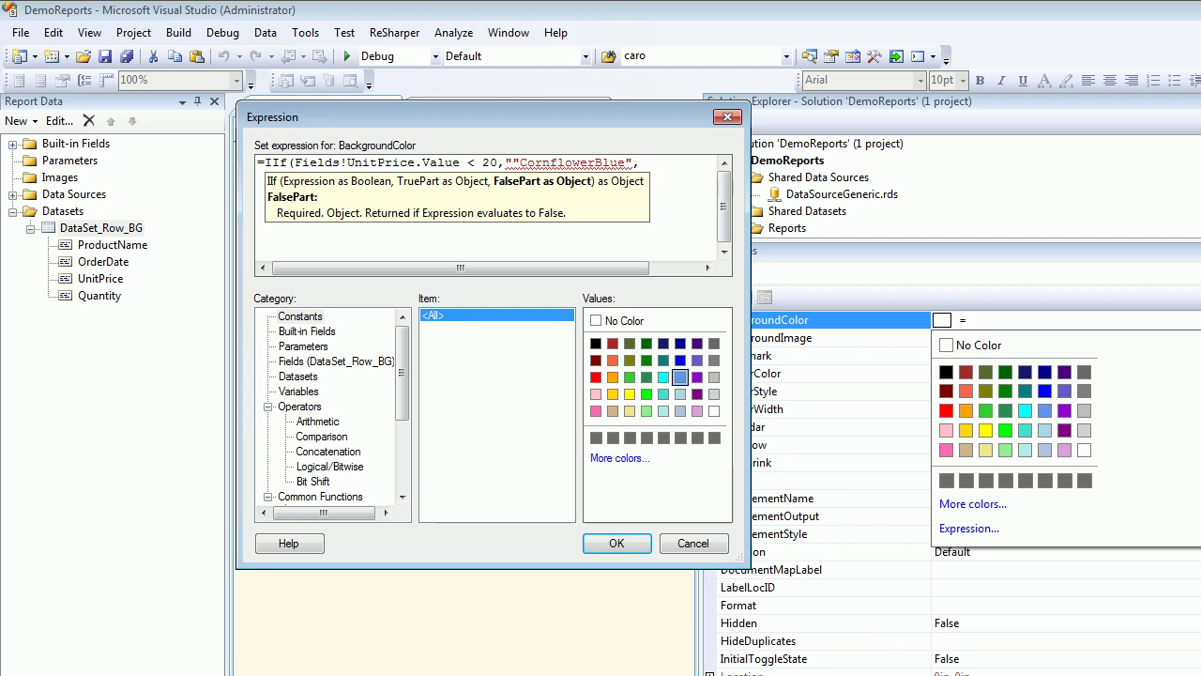
left_click(713, 377)
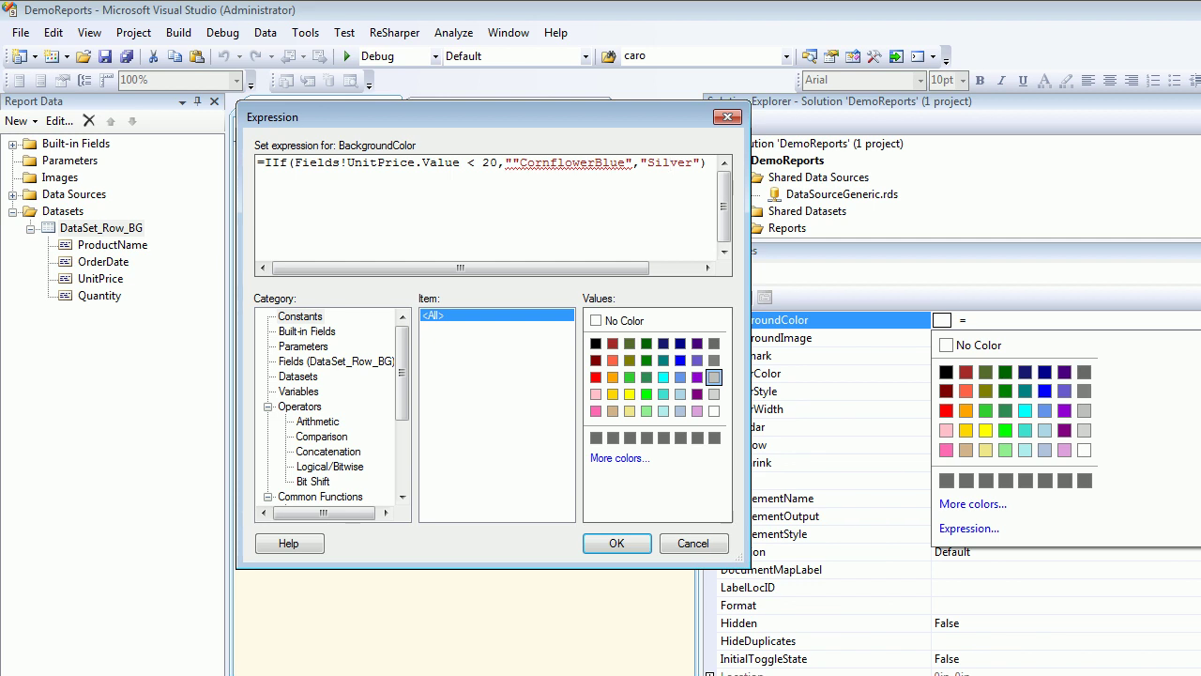
Step: Remove the extra quote before CornflowerBlue in the IIf expression and accept the expression
double_click(514, 163)
left_click(519, 163)
key("BackSpace")
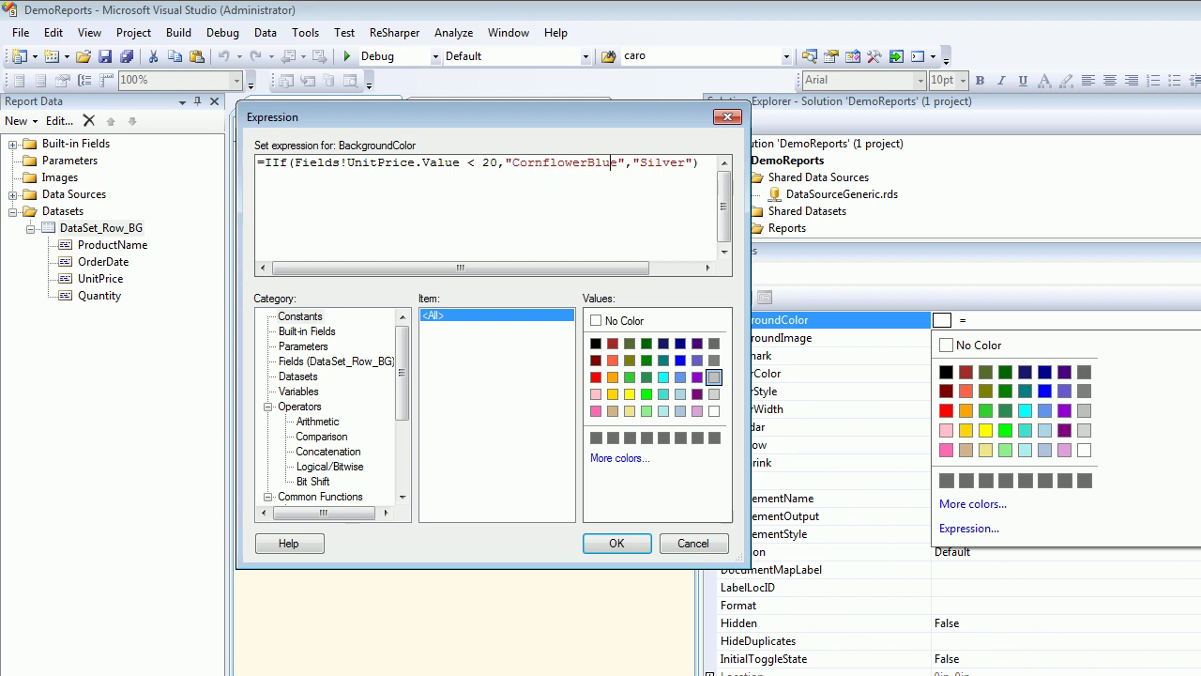
left_click(616, 543)
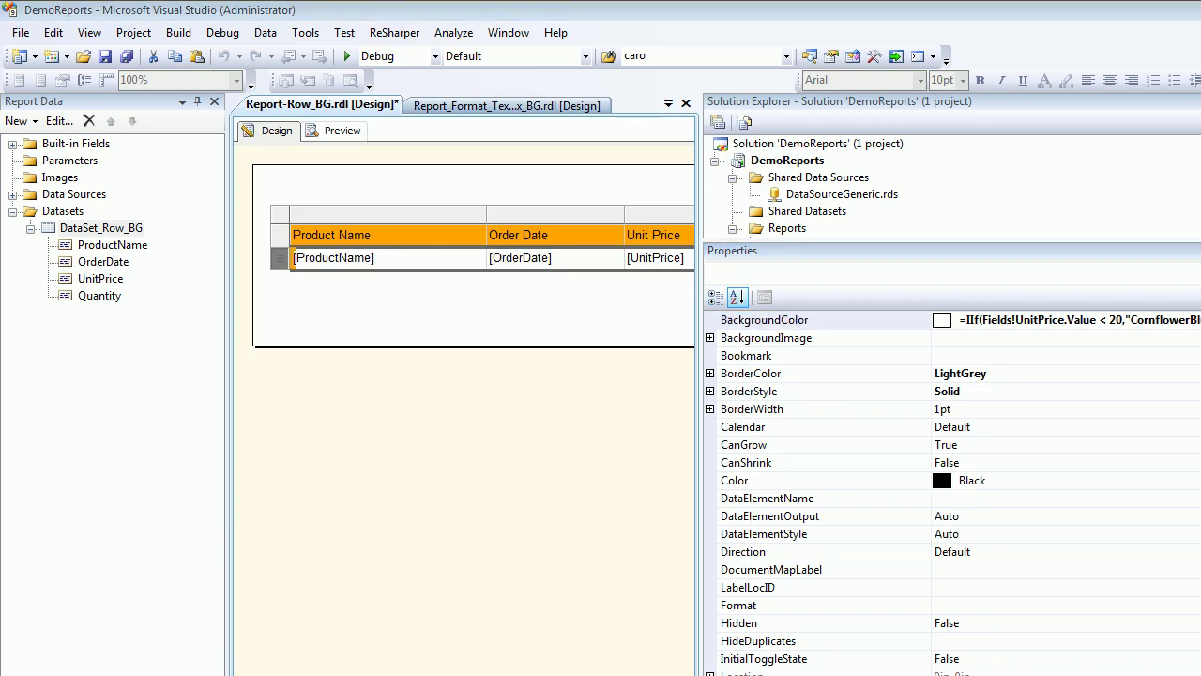
Step: Preview the report and enlarge its viewing area by closing the Error List and Solution Explorer and narrowing the Properties pane
left_click(342, 130)
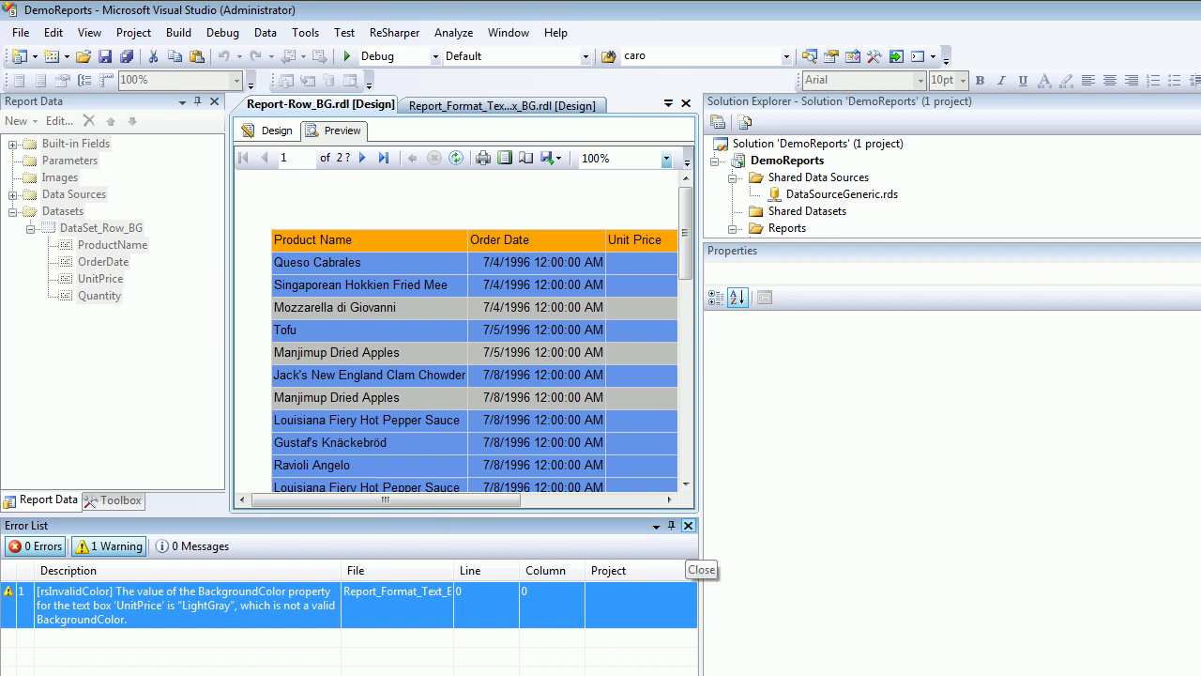
left_click(688, 526)
left_click(1200, 102)
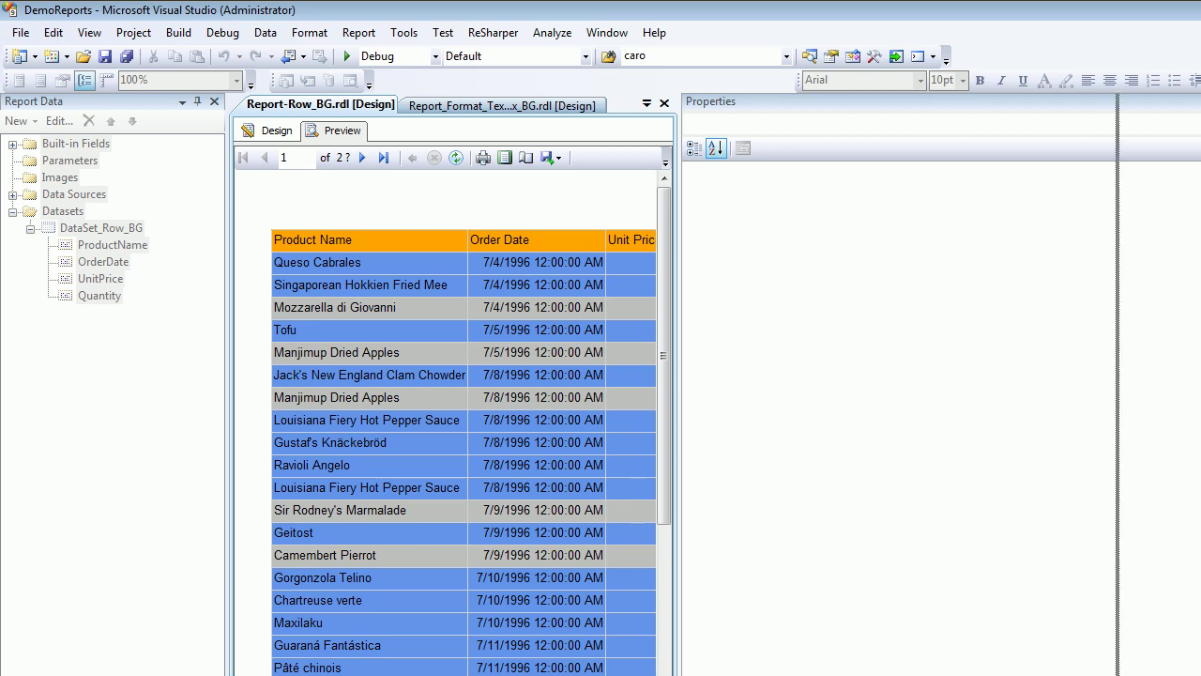
mouse_move(1158, 364)
left_mouse_down()
mouse_move(1158, 583)
mouse_move(1158, 349)
left_mouse_up()
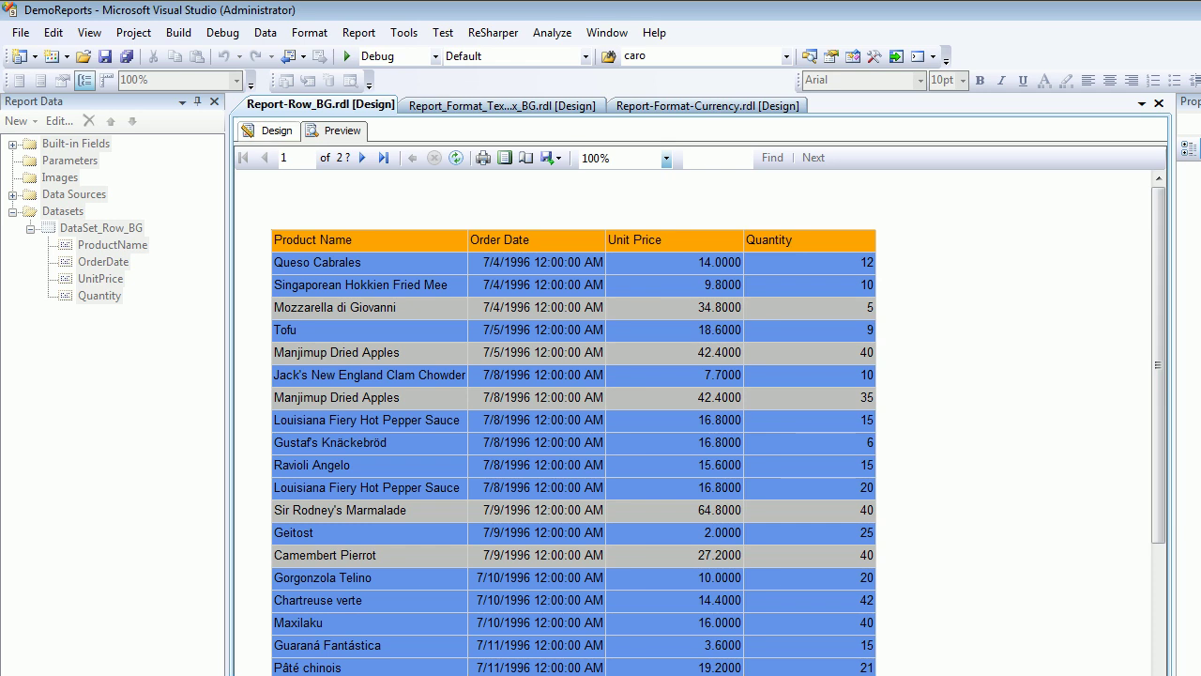
Step: Return to the report design, render the preview again in the widened area, and dismiss the Error List
left_click(277, 131)
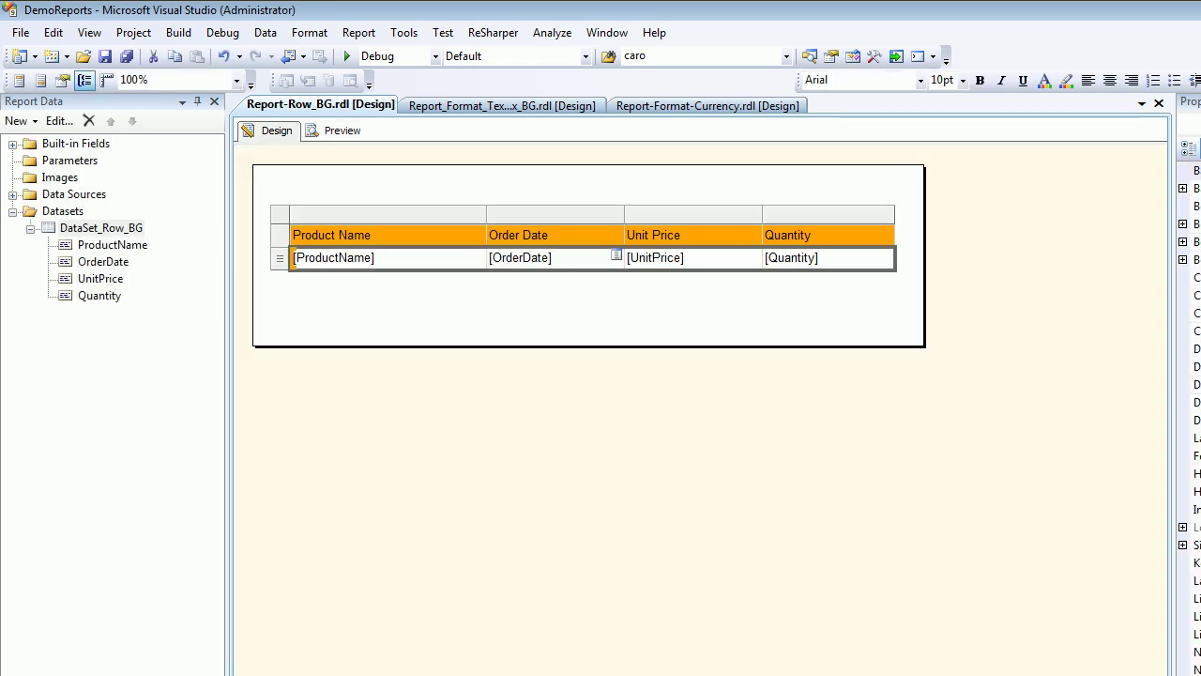
left_click(342, 130)
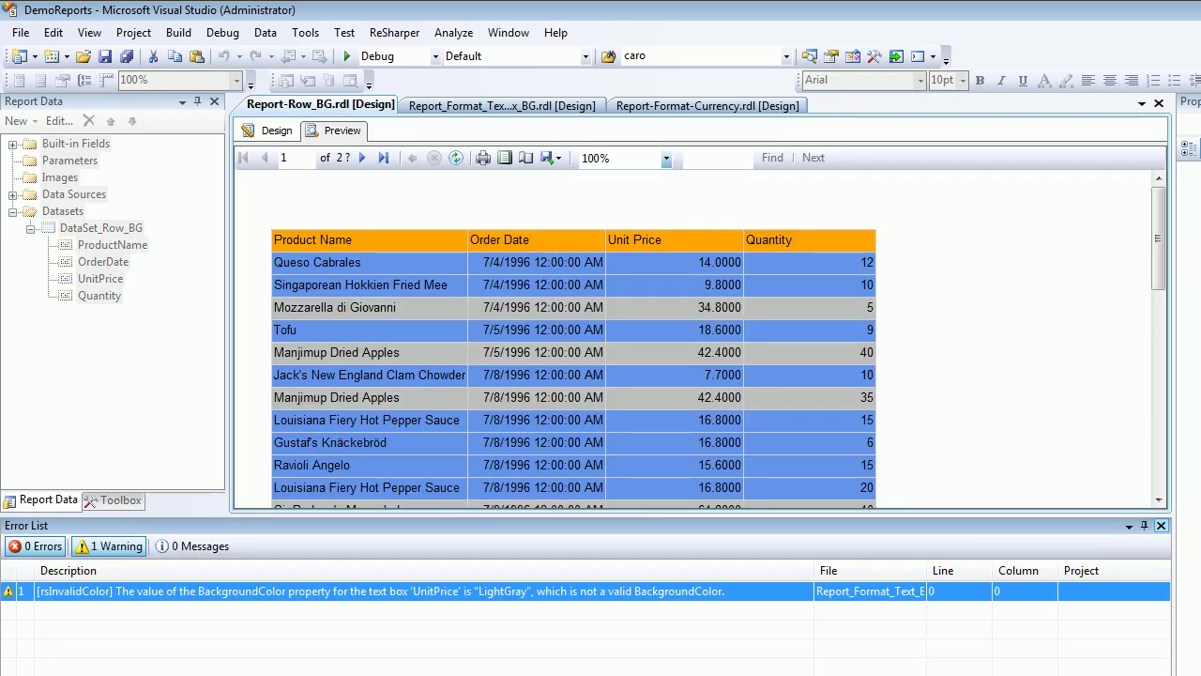
left_click(1161, 525)
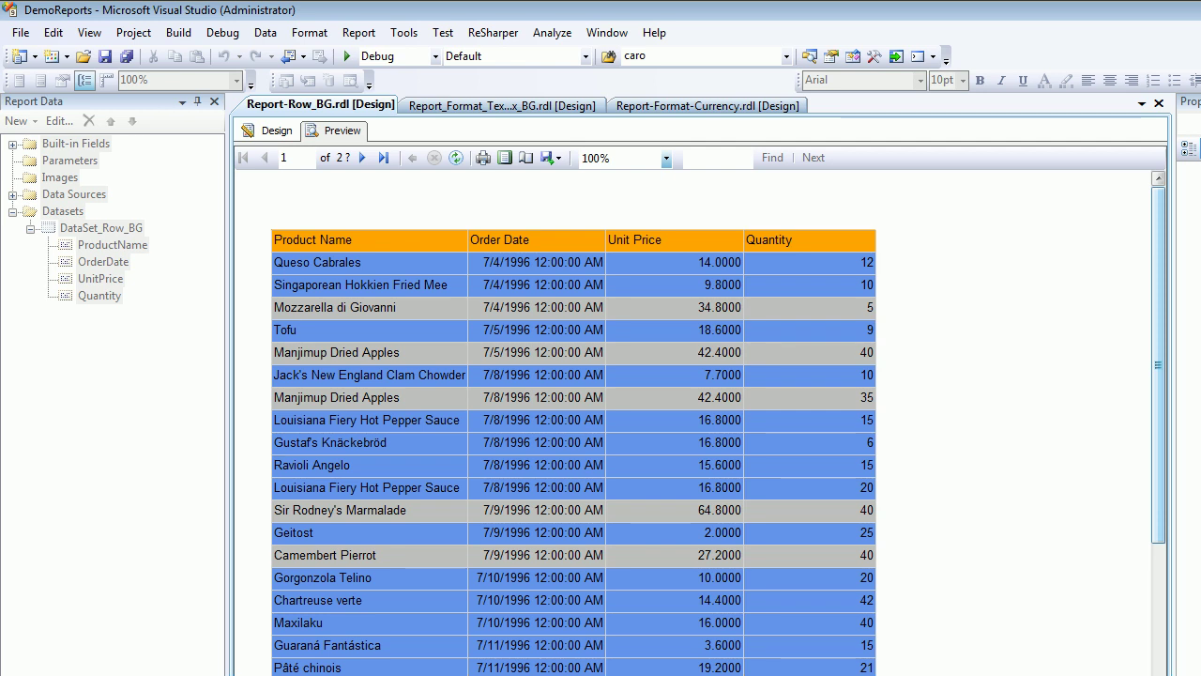
Step: Reopen the detail row's BackgroundColor expression from the report design and select the threshold 20 in the IIf condition
left_click(272, 131)
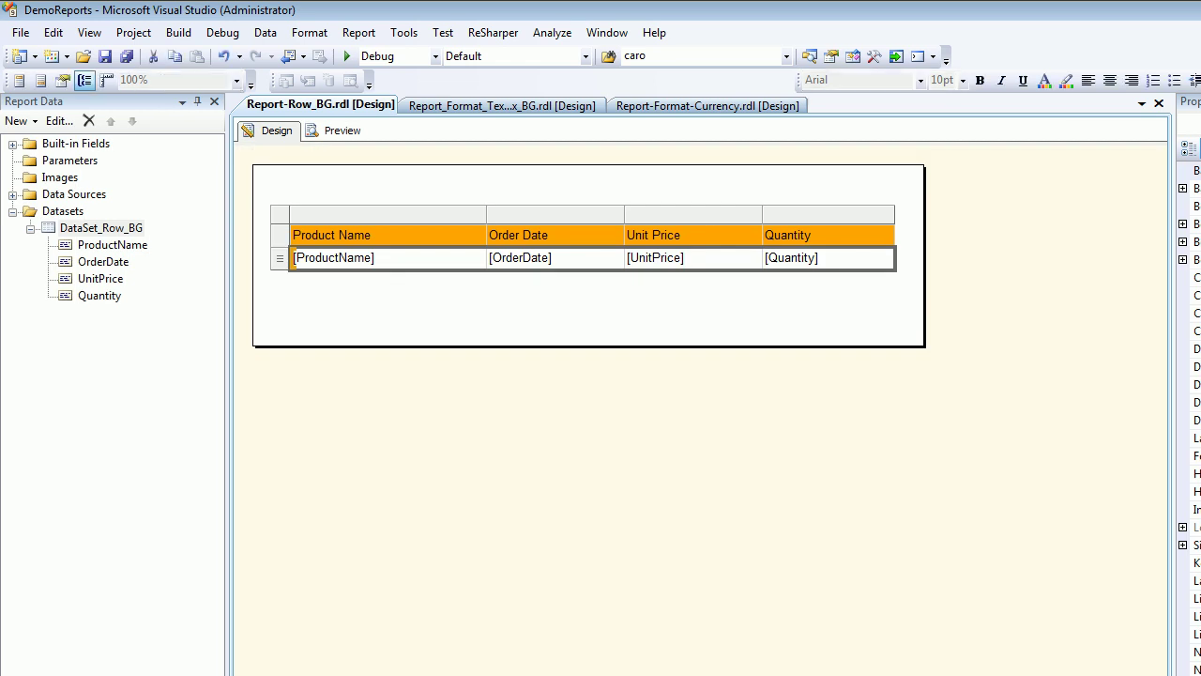
left_click(279, 258)
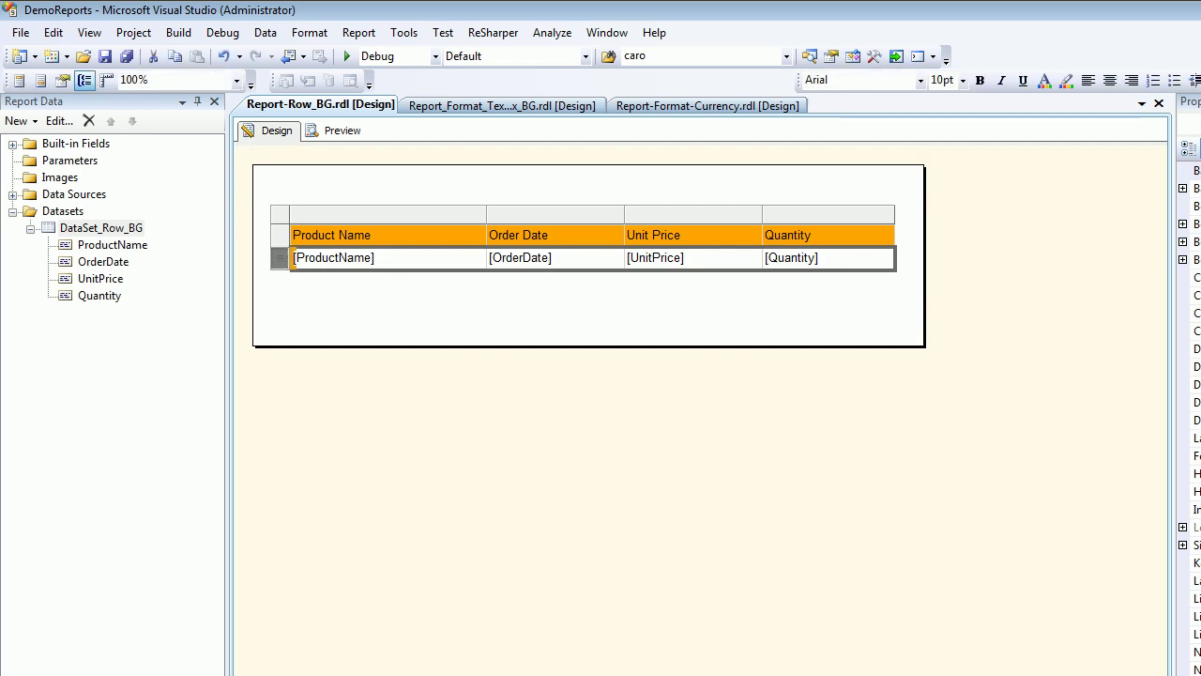
left_click(1197, 171)
left_click(1200, 171)
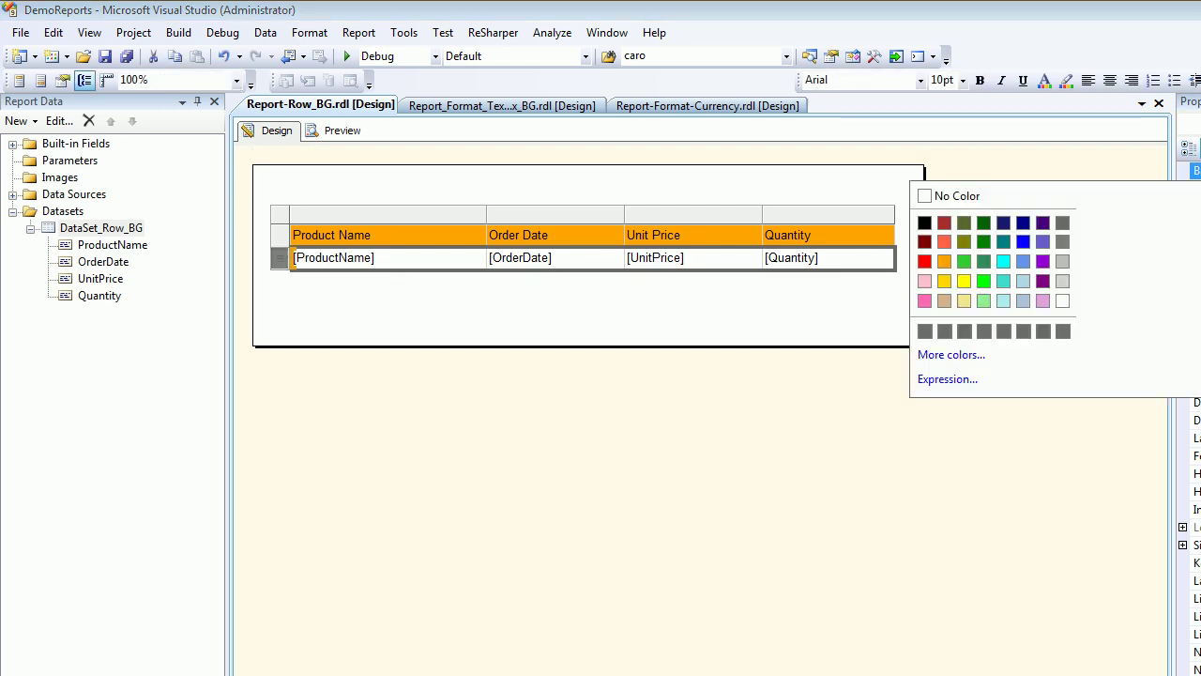
left_click(948, 380)
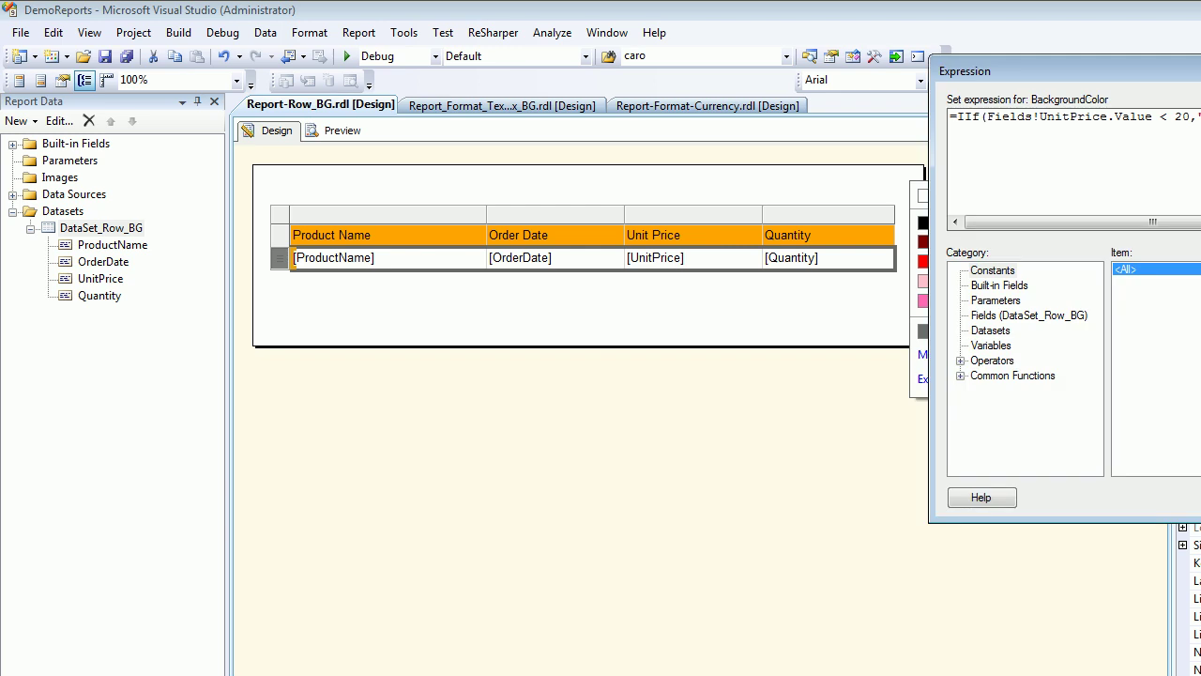
left_click_drag(1079, 71, 465, 187)
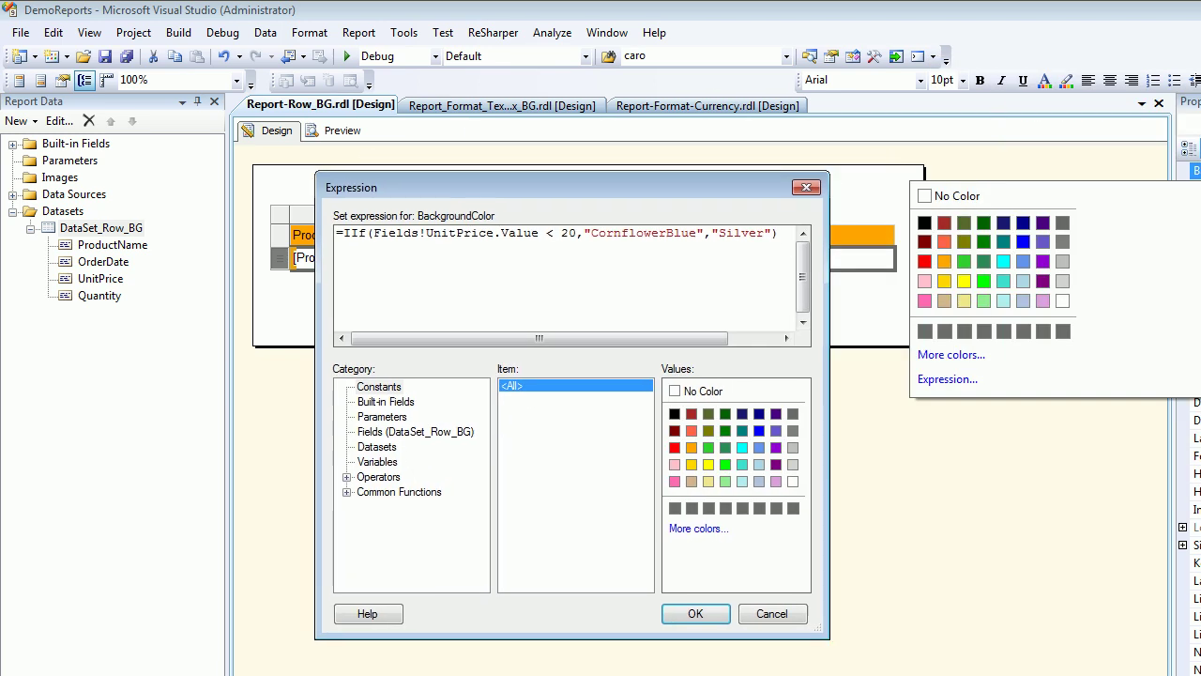
left_click_drag(561, 234, 577, 234)
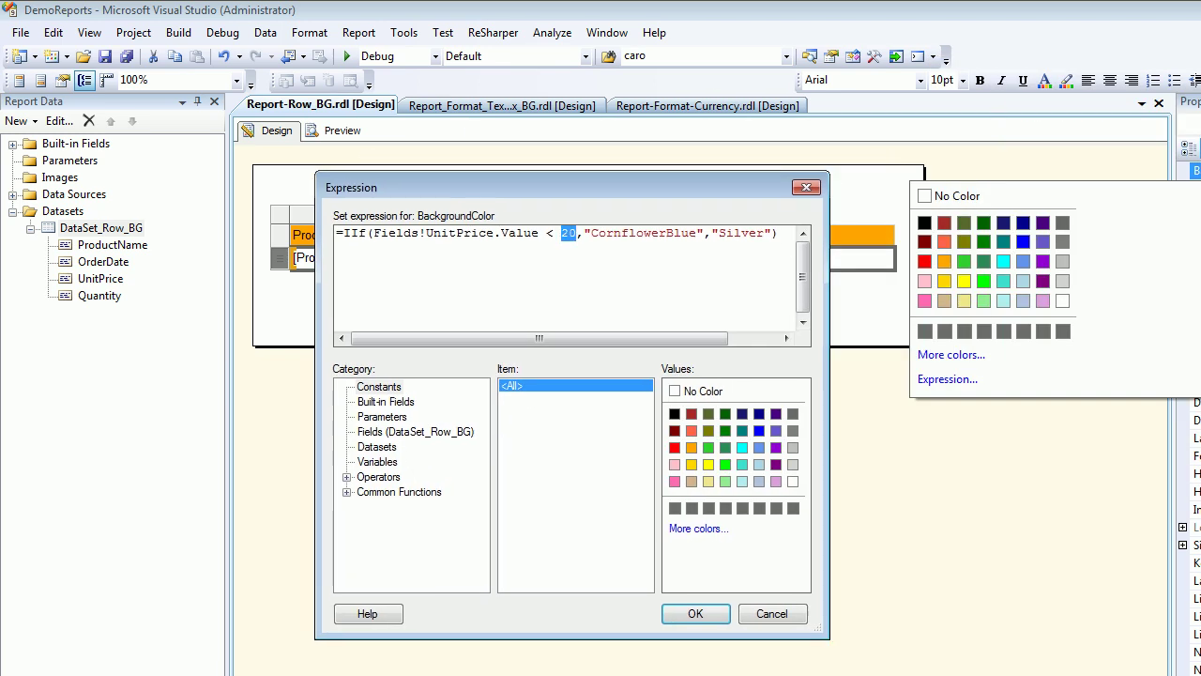